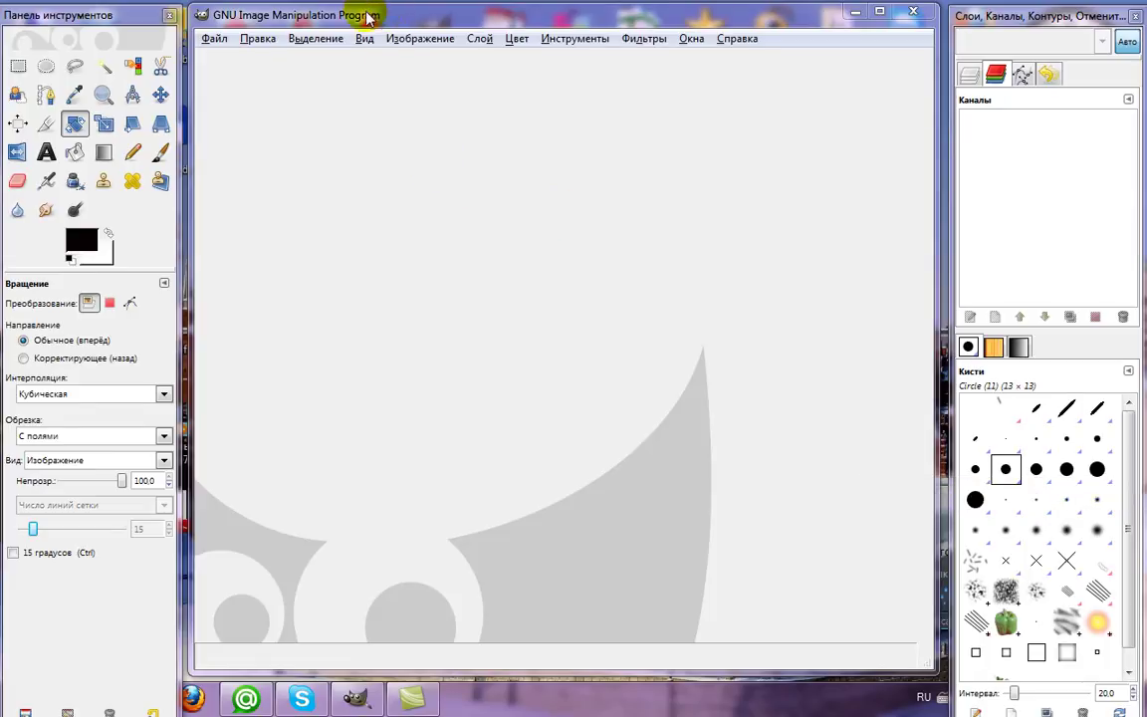
Drag Человечек.jpg from the desktop into GIMP to open the 500×667 photo
left_click_drag(504, 21, 572, 21)
mouse_move(232, 604)
left_mouse_down()
mouse_move(591, 406)
mouse_move(595, 394)
left_mouse_up()
left_click_drag(745, 22, 677, 28)
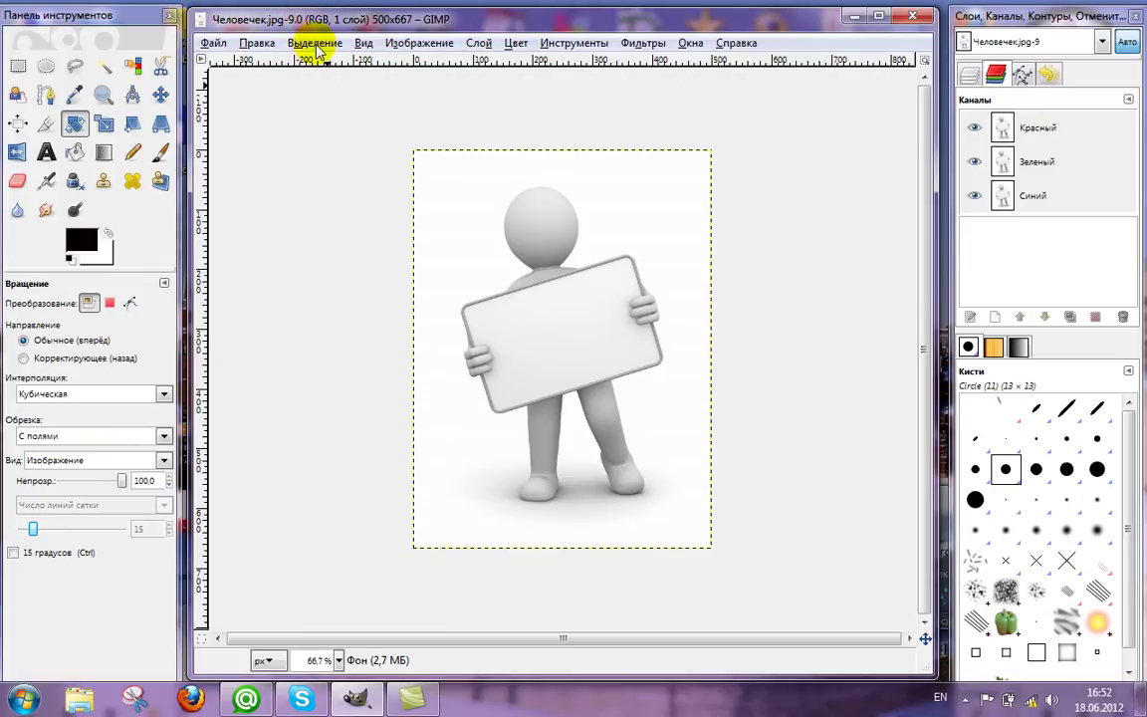
Select the whole image and set the foreground colour to red f7001d
left_click(314, 46)
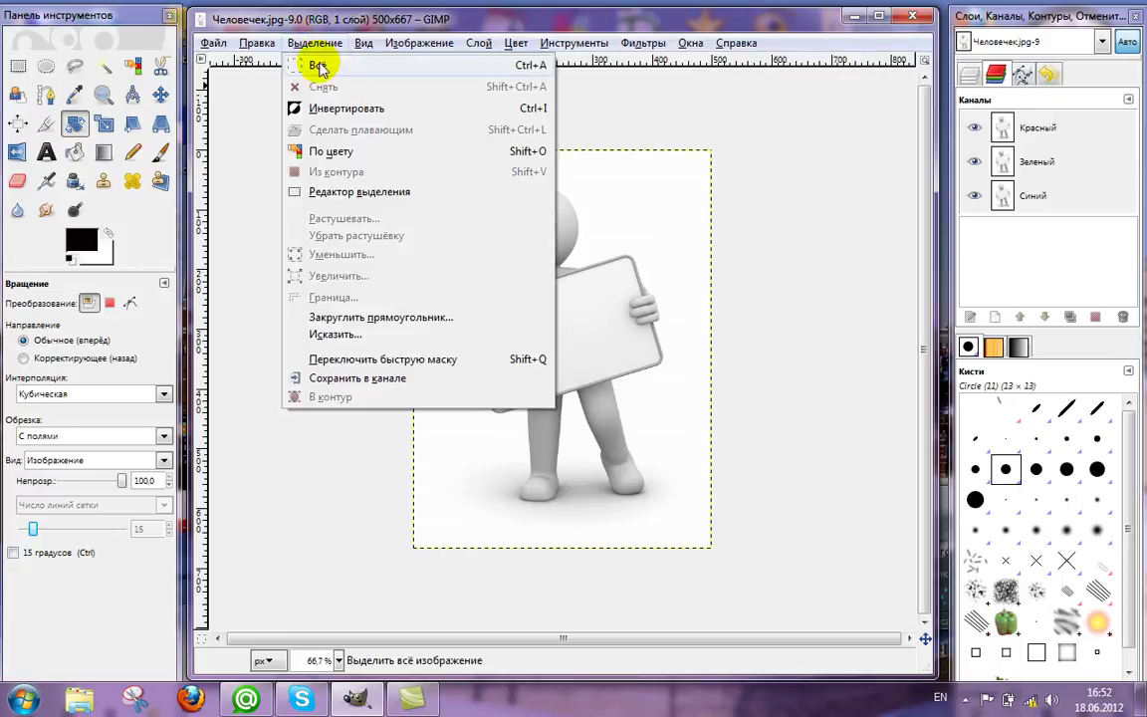
left_click(318, 65)
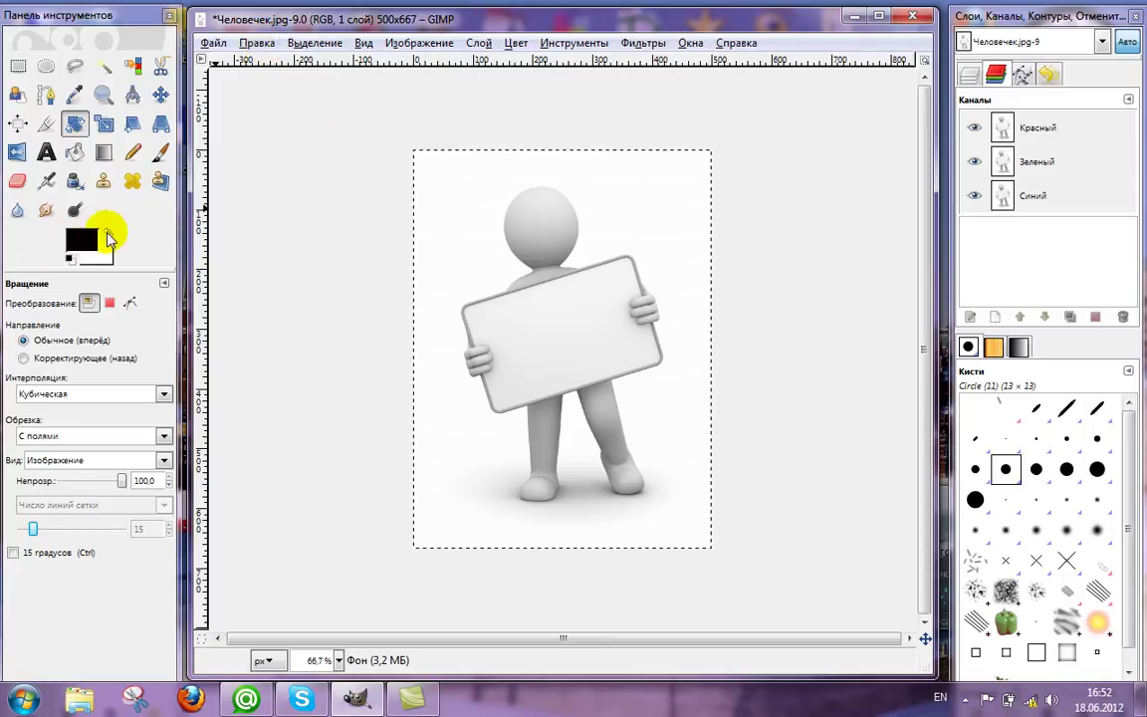
left_click(82, 241)
left_click(278, 212)
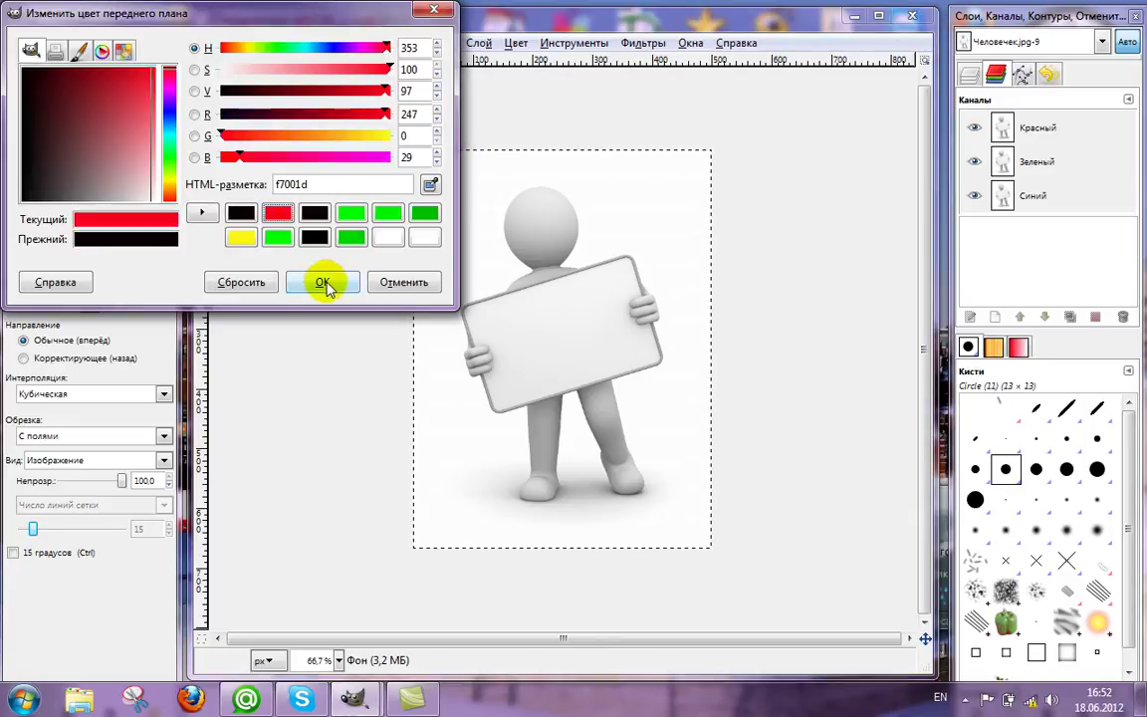
left_click(324, 283)
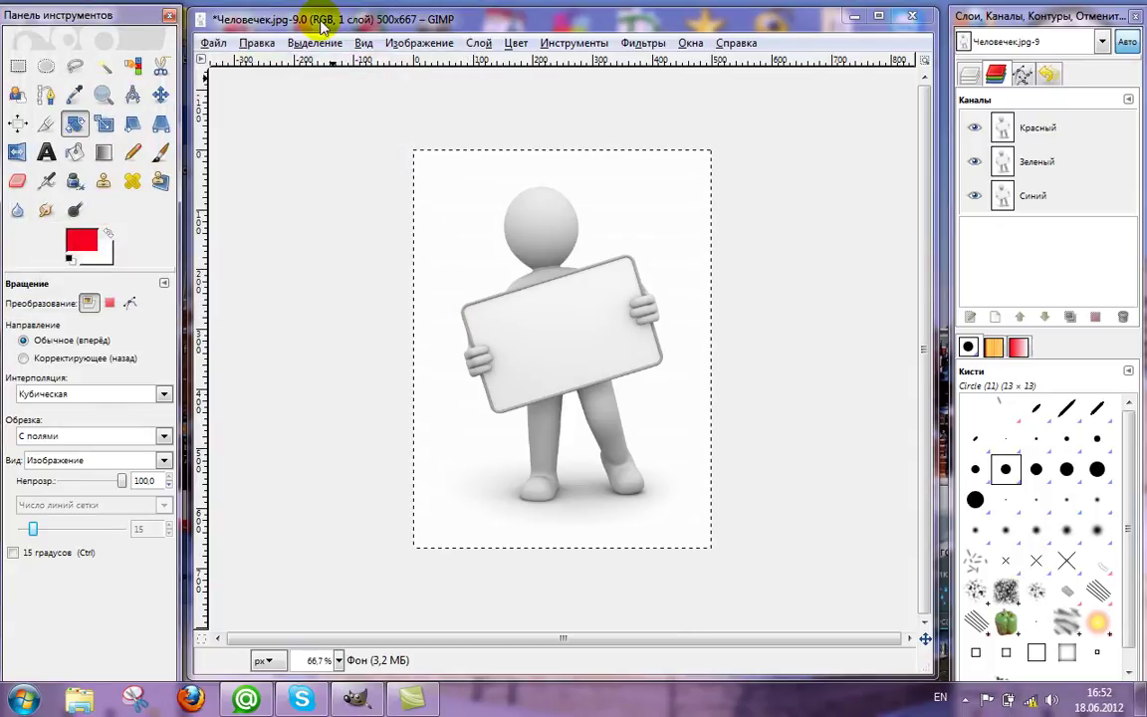
Stroke the selection with a 50 px red line
left_click(257, 43)
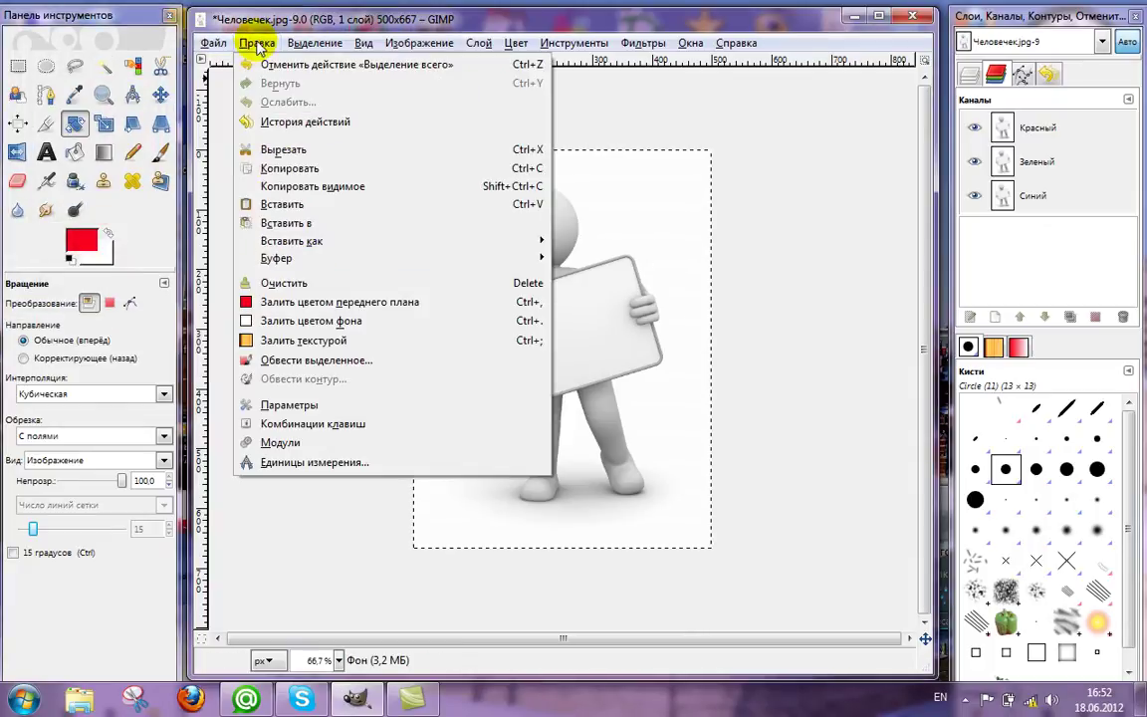
left_click(311, 360)
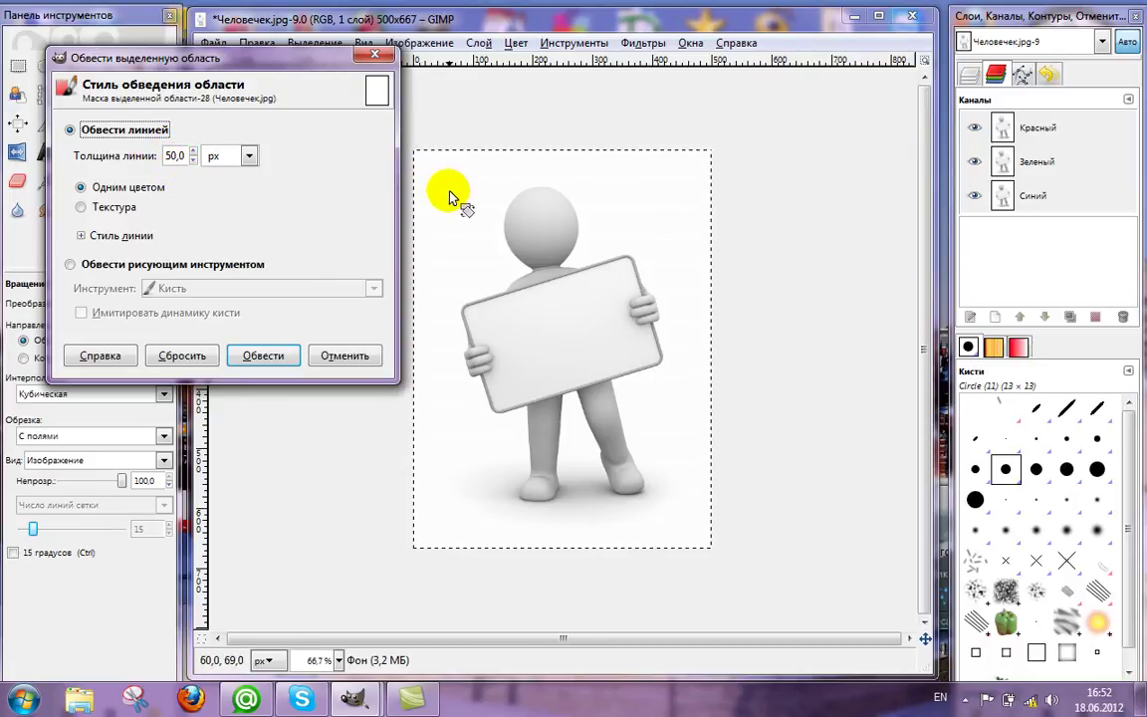
left_click(271, 357)
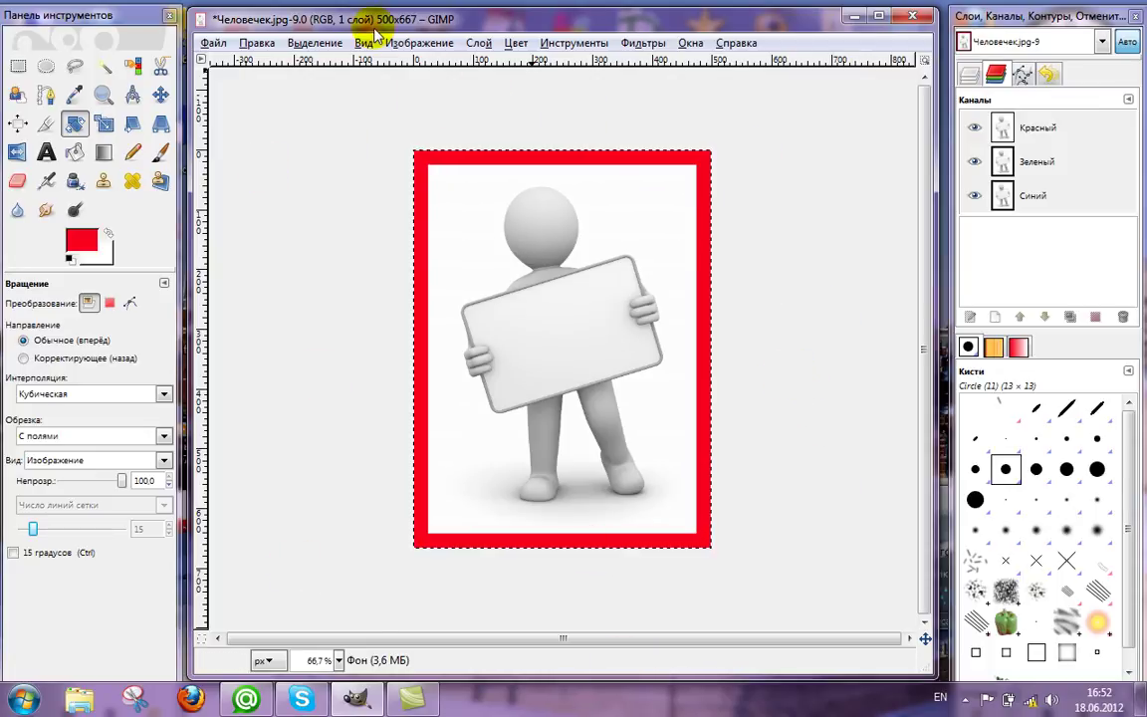
Set the foreground colour to near-black from the recent colours
left_click(82, 239)
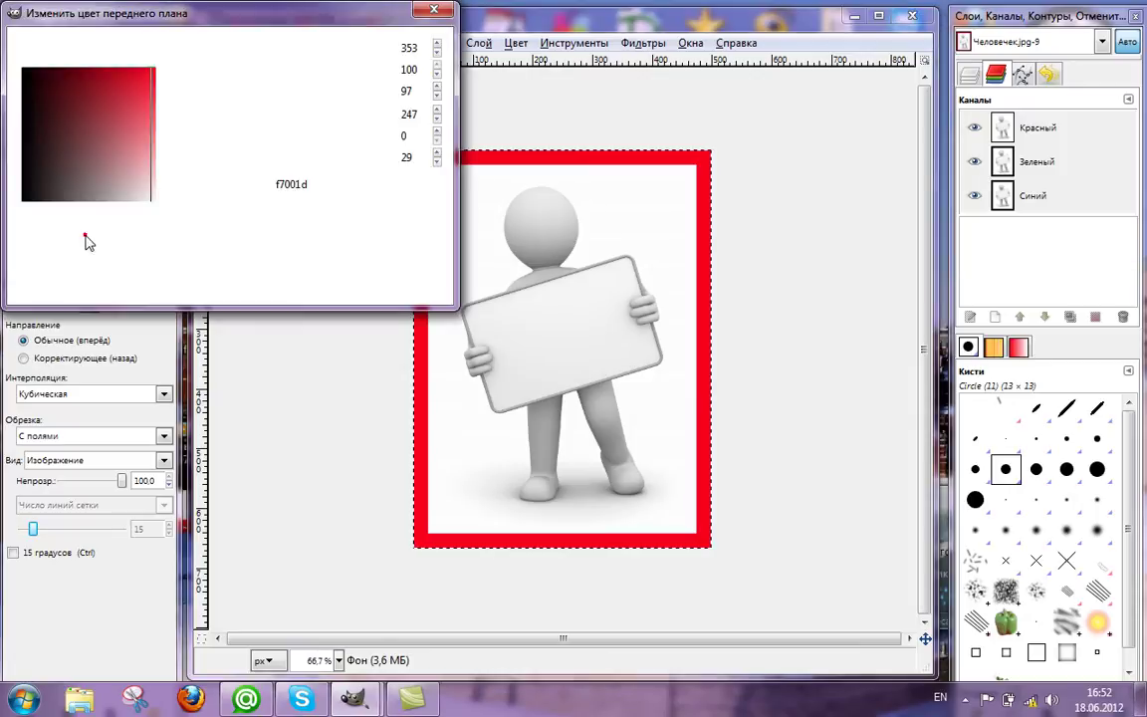
left_click(279, 214)
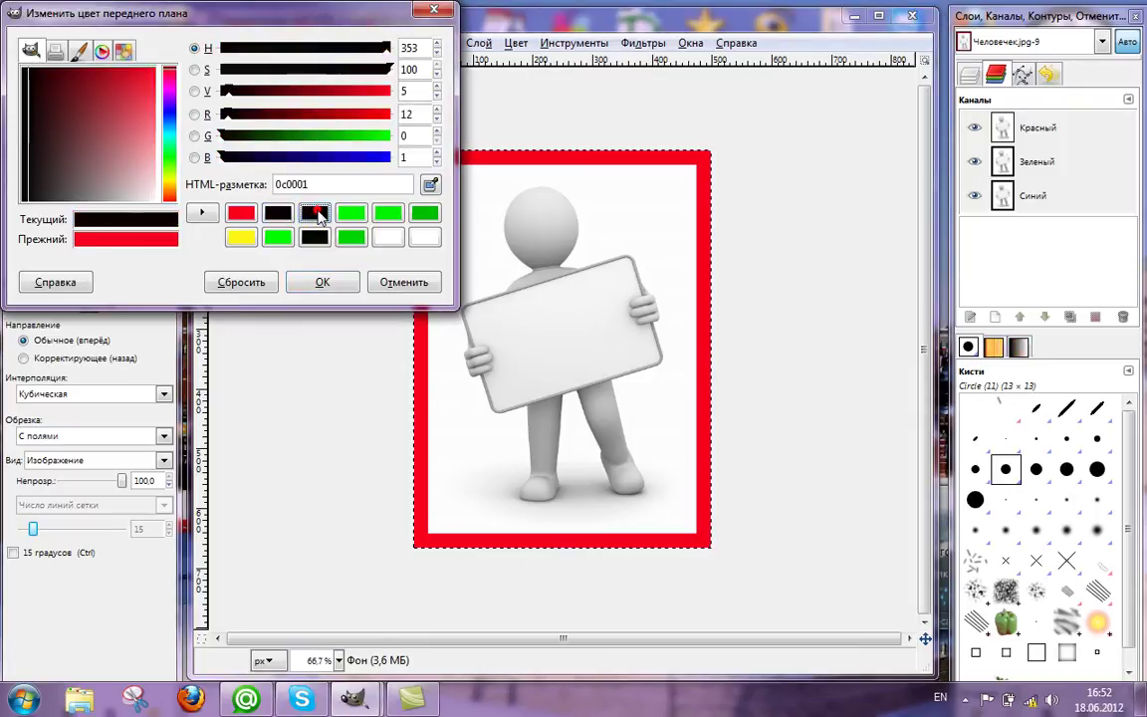
left_click(319, 283)
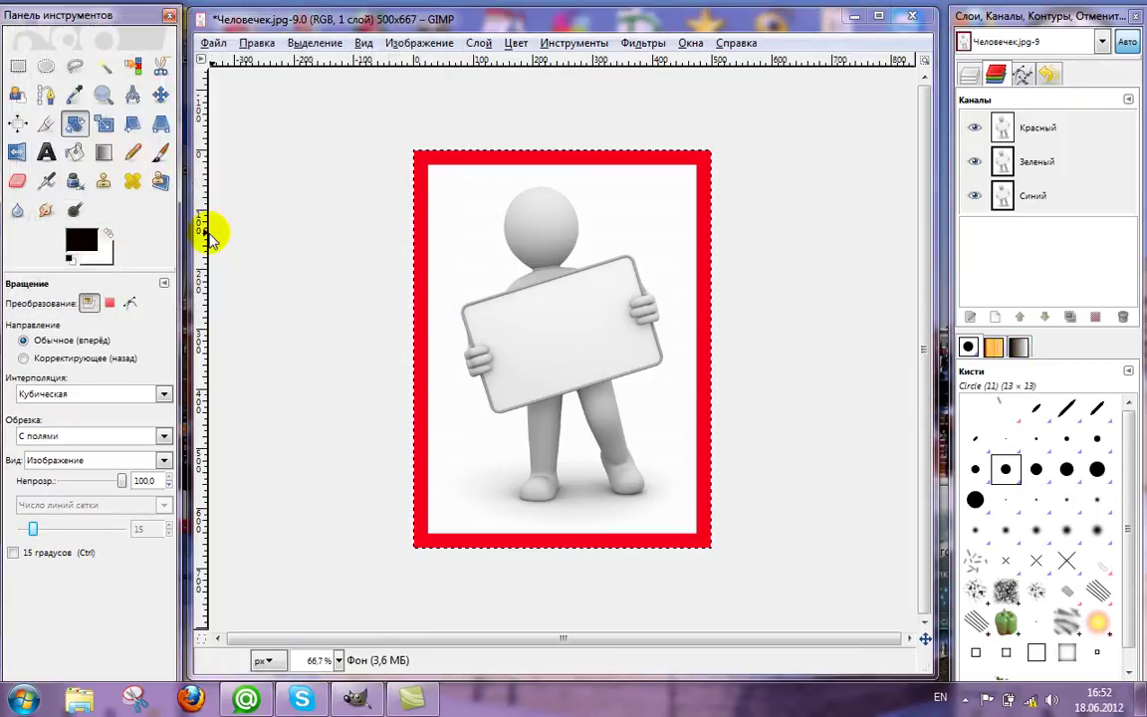
Draw a text box over the sign and type 'Школа Online'
left_click(47, 152)
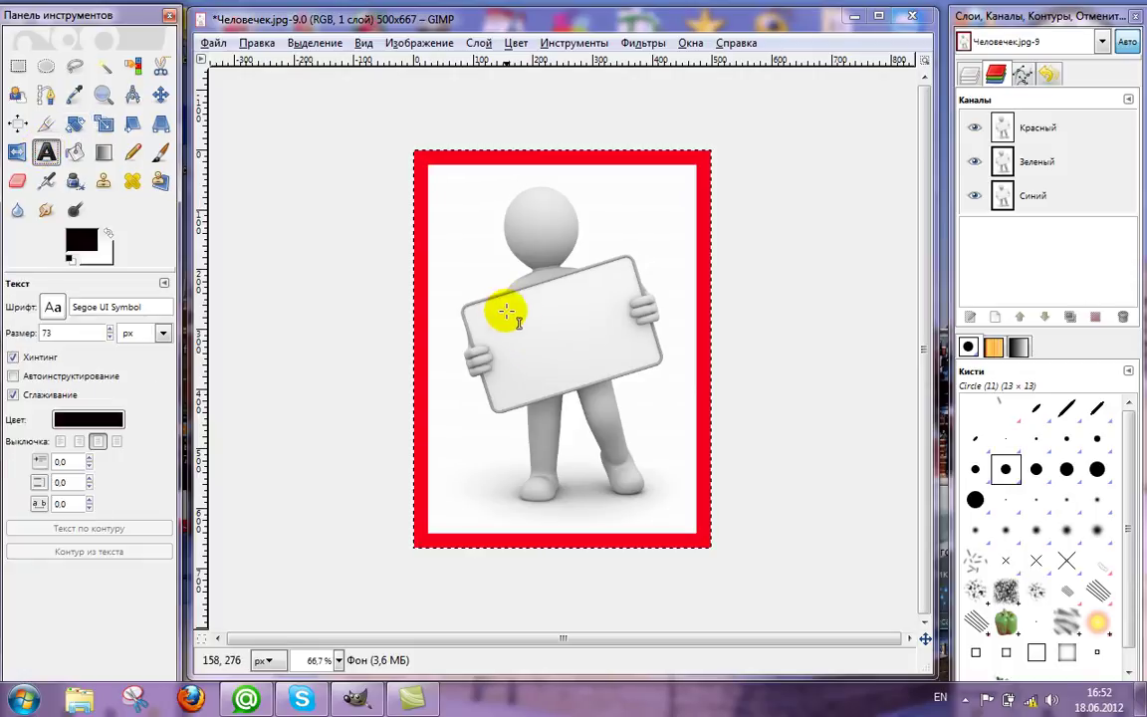
mouse_move(485, 295)
left_mouse_down()
mouse_move(645, 400)
mouse_move(656, 393)
left_mouse_up()
left_click(670, 139)
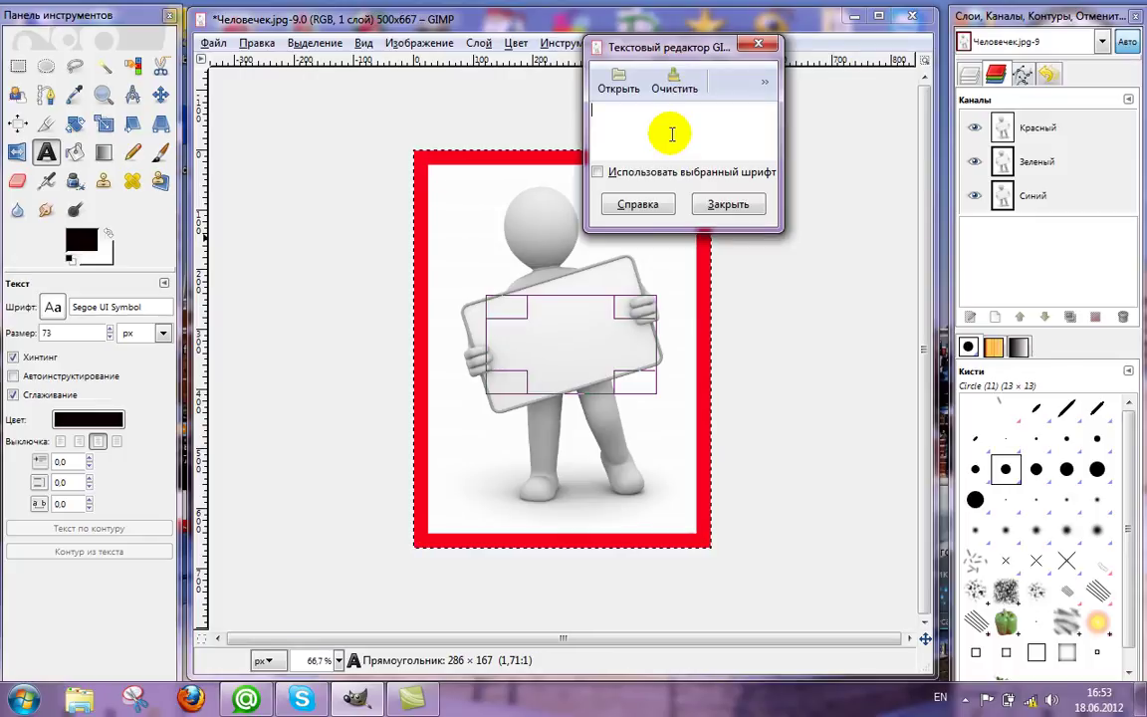
type("Школа")
type("Online")
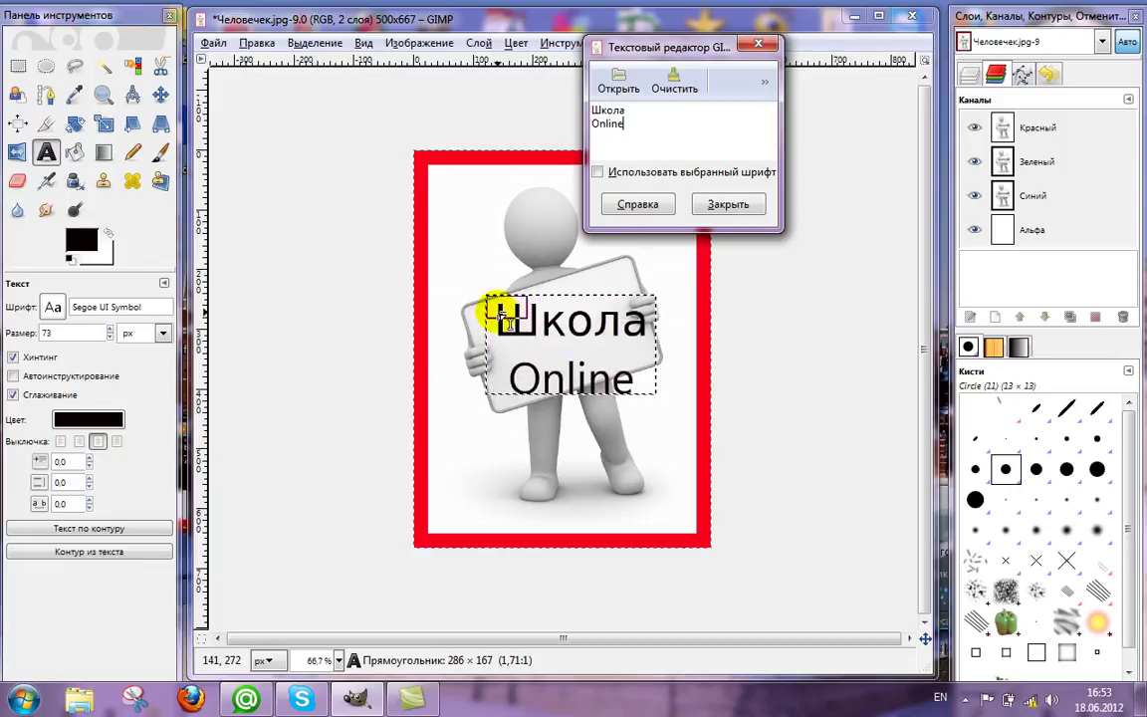
Set the sign text font to Serif Bold at size 67 px
left_click(40, 309)
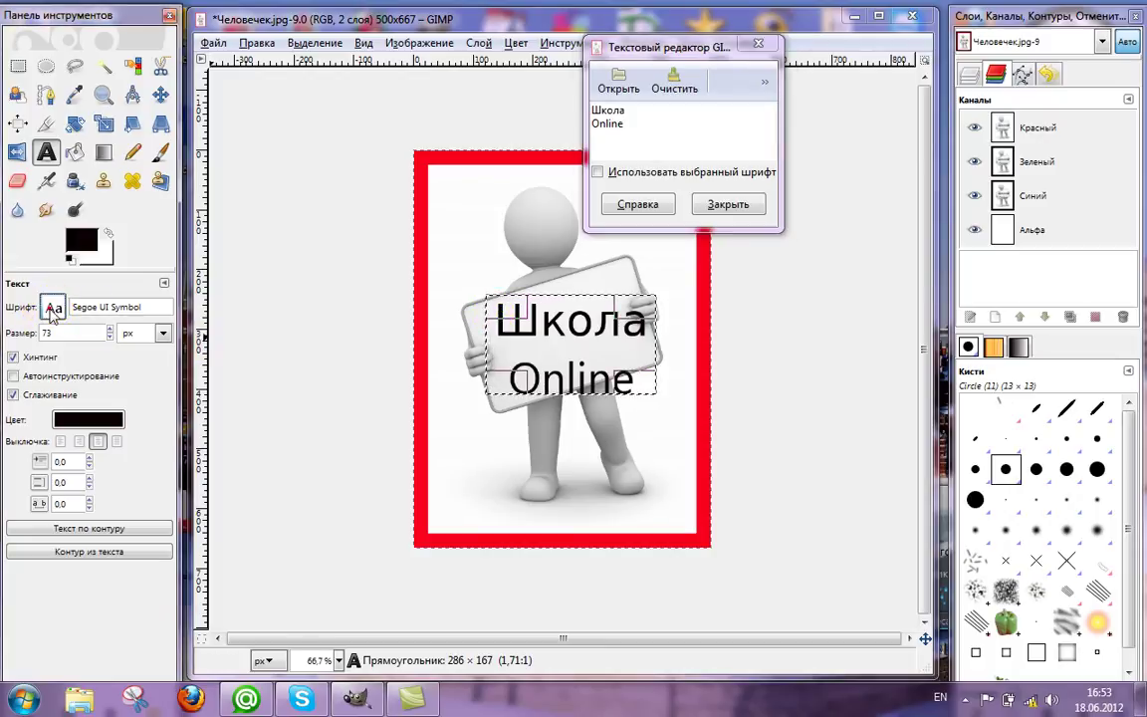
left_click(81, 390)
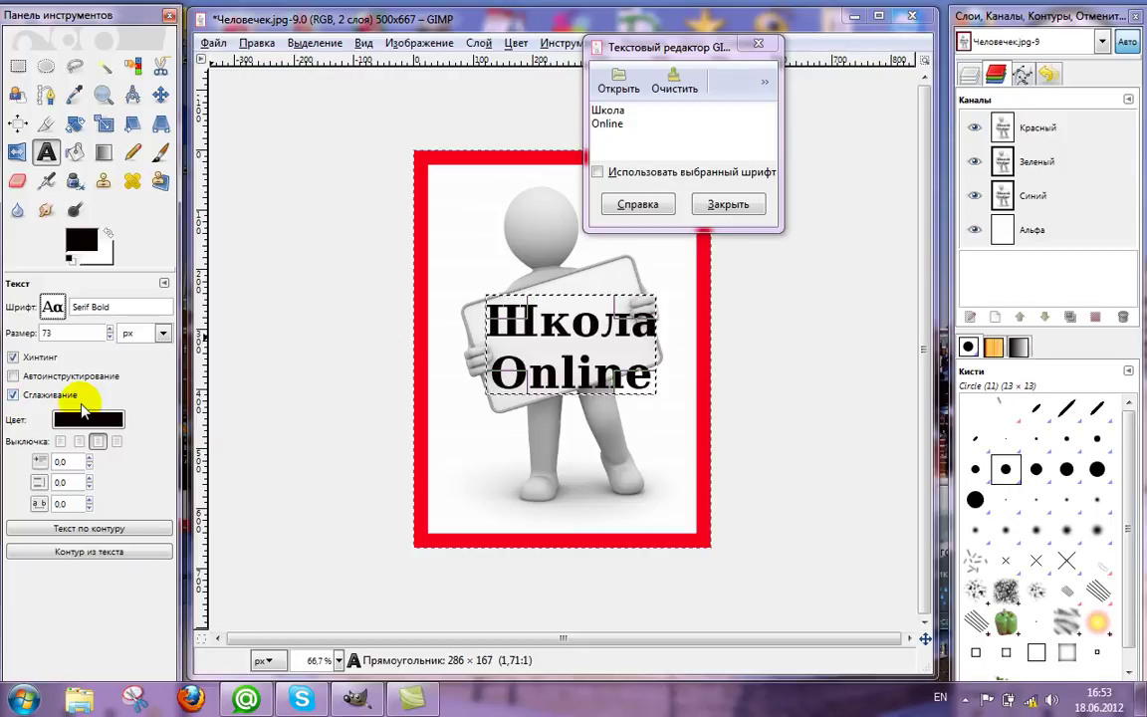
left_click(110, 337)
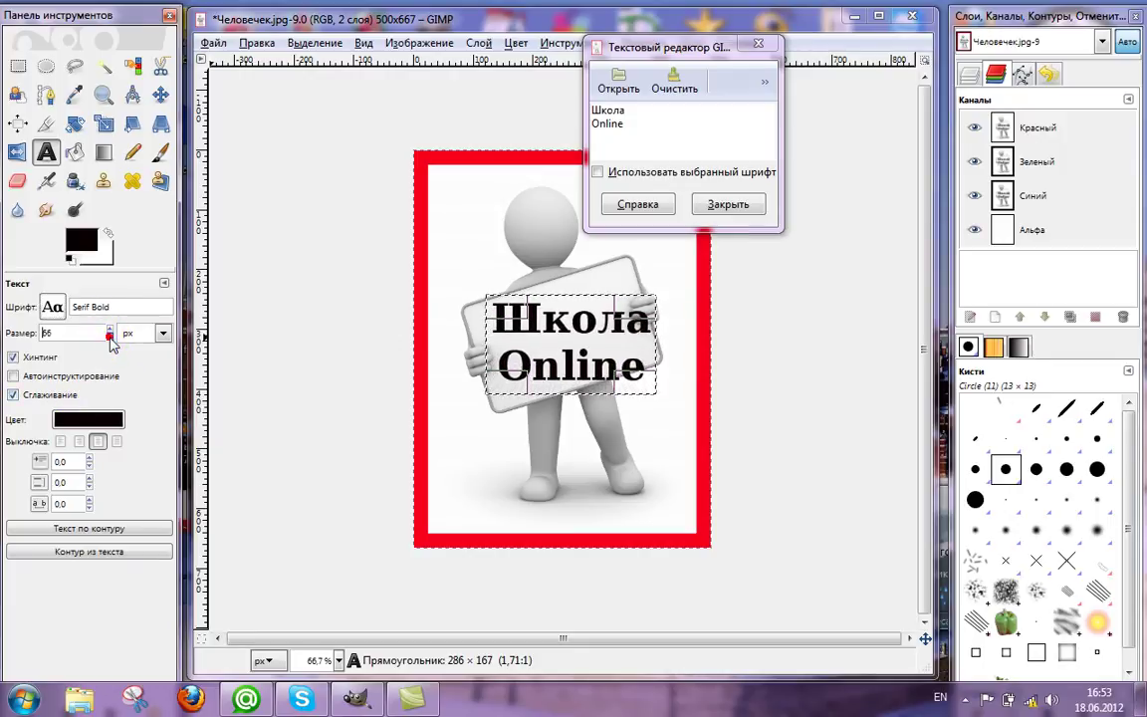
left_click(110, 329)
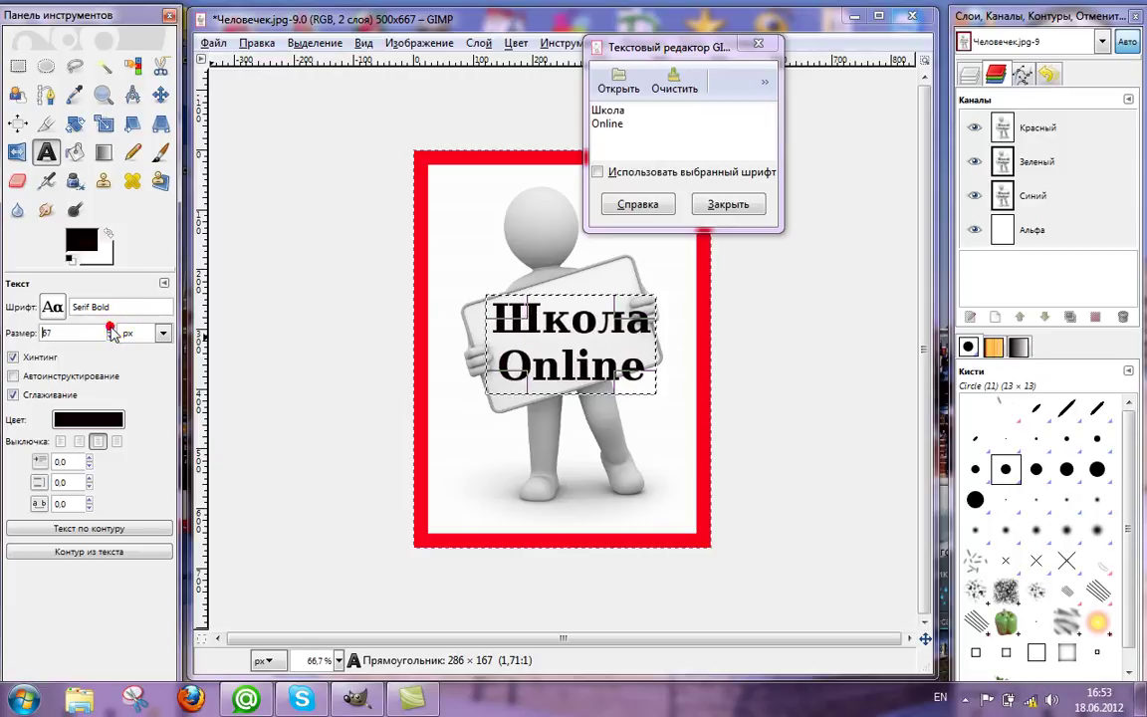
Centre-justify both lines of the sign text
left_click(61, 443)
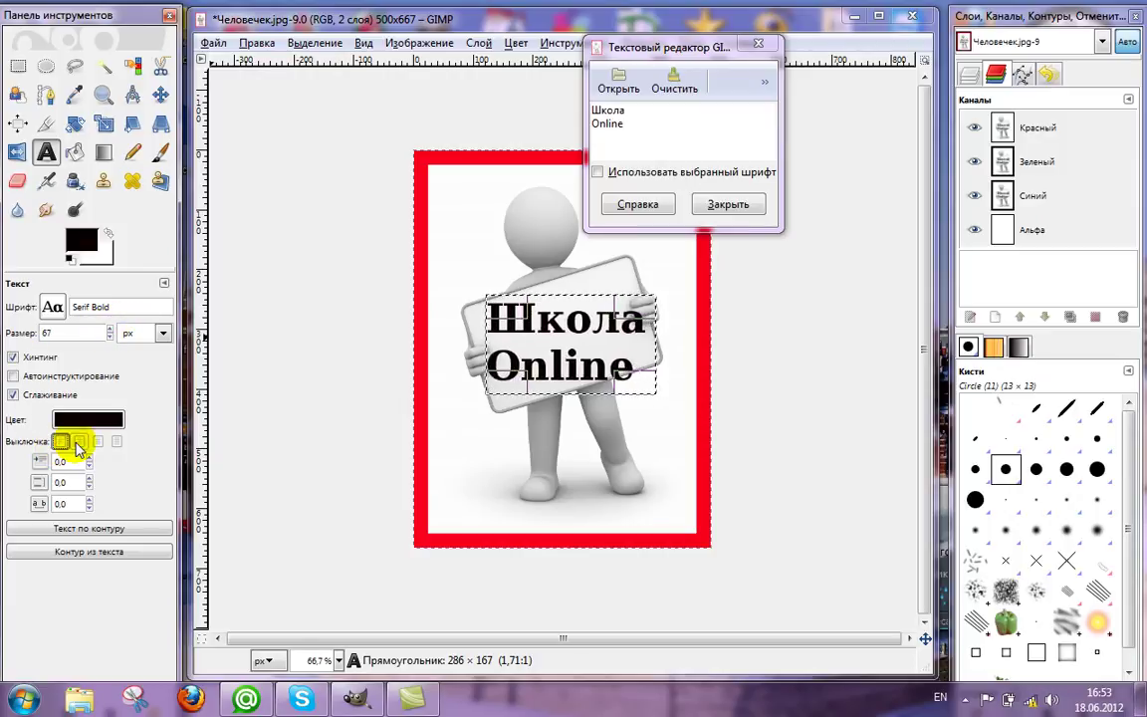
left_click(80, 443)
left_click(98, 442)
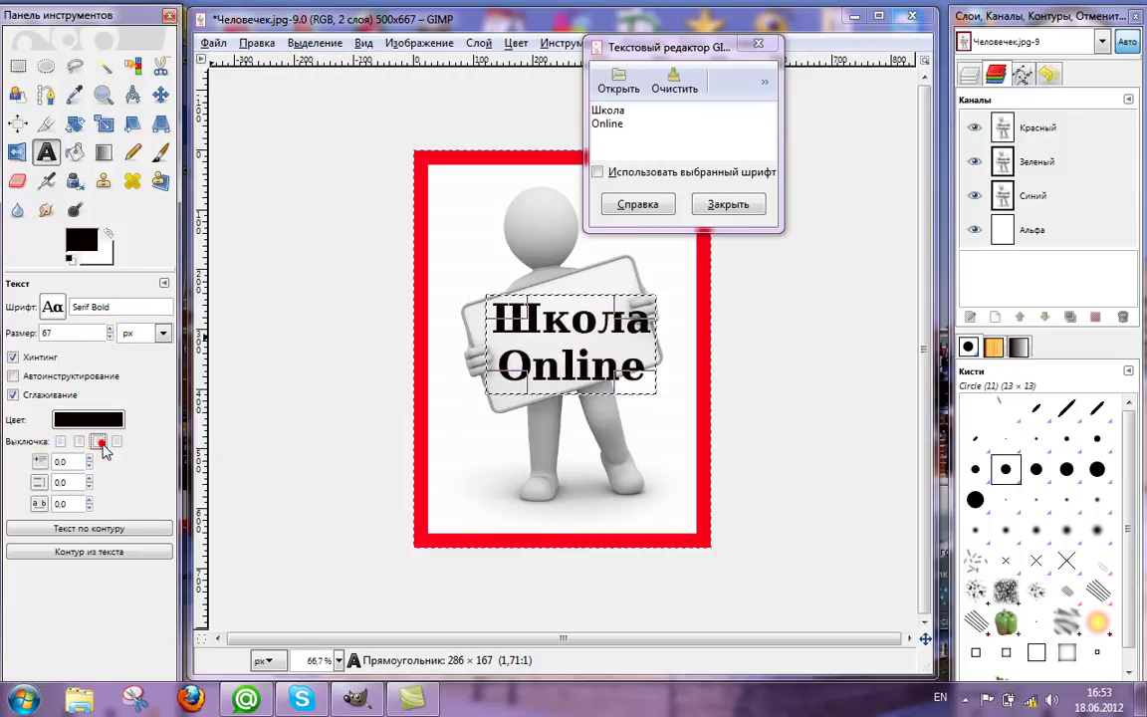
left_click(117, 442)
left_click(98, 442)
left_click(77, 442)
left_click(61, 442)
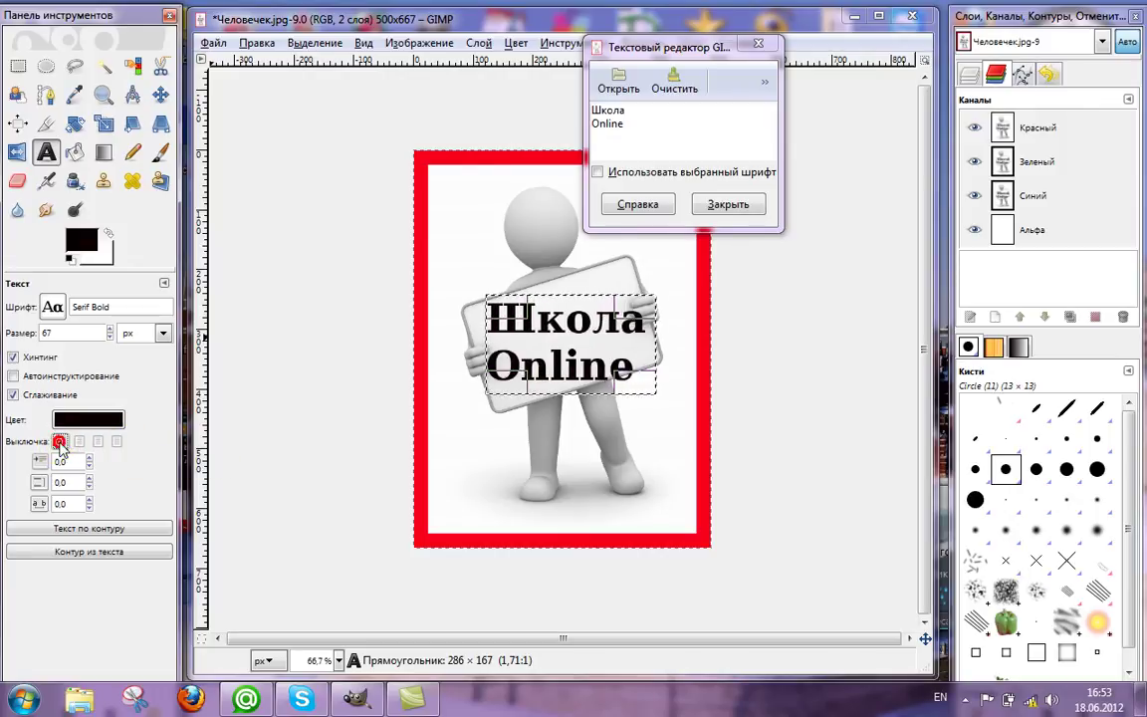
left_click(78, 442)
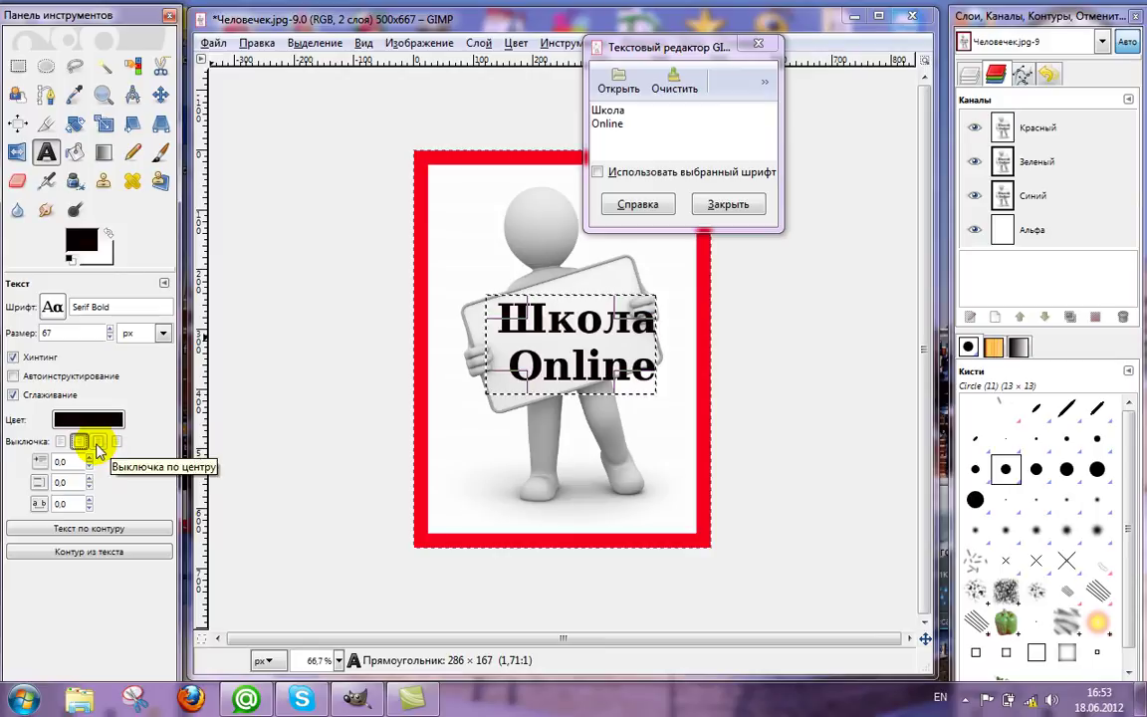
left_click(97, 442)
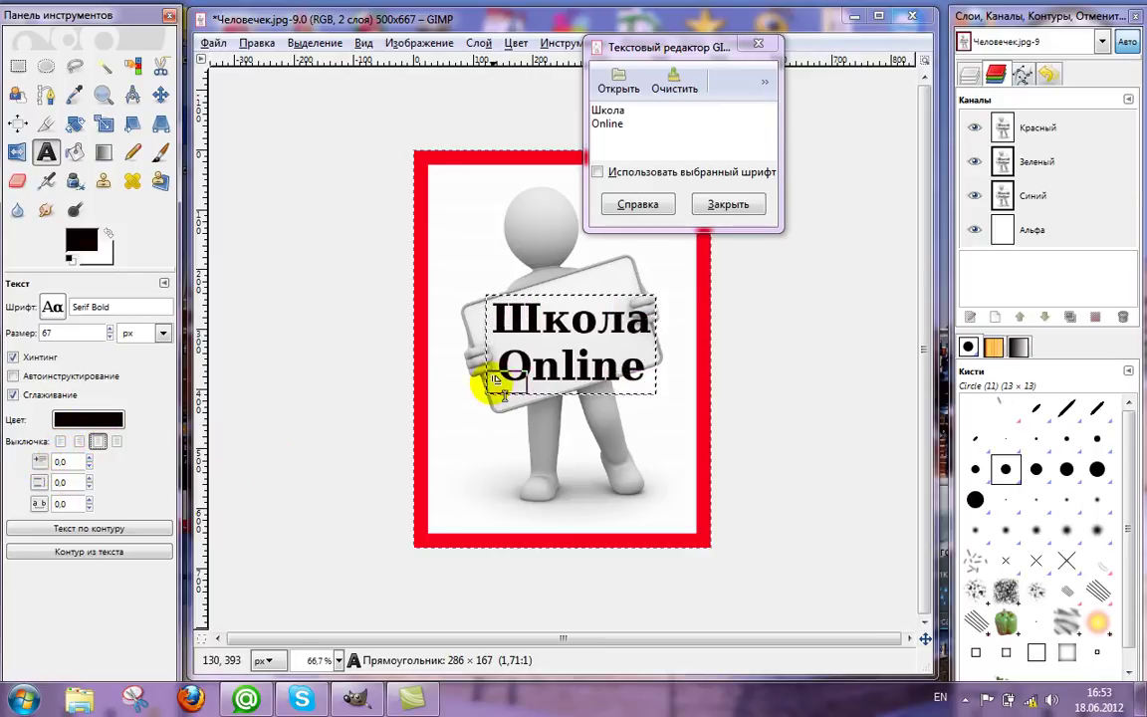
Close the text editor and select the Школа Online text layer
left_click(732, 204)
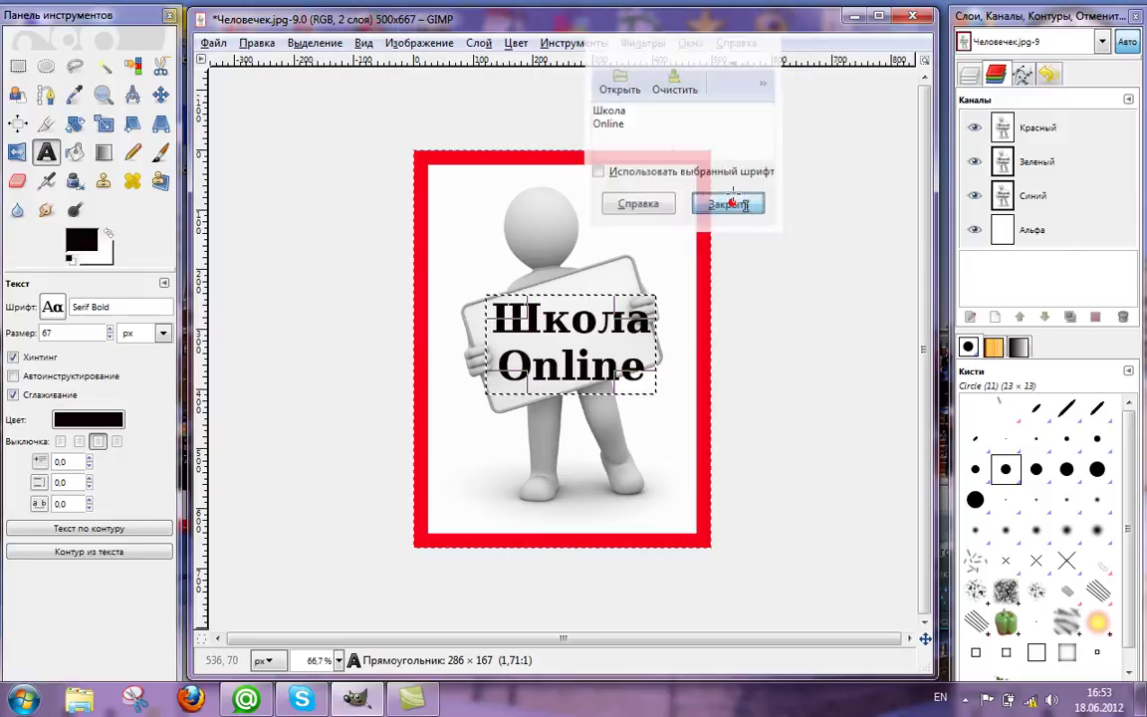
left_click(522, 305)
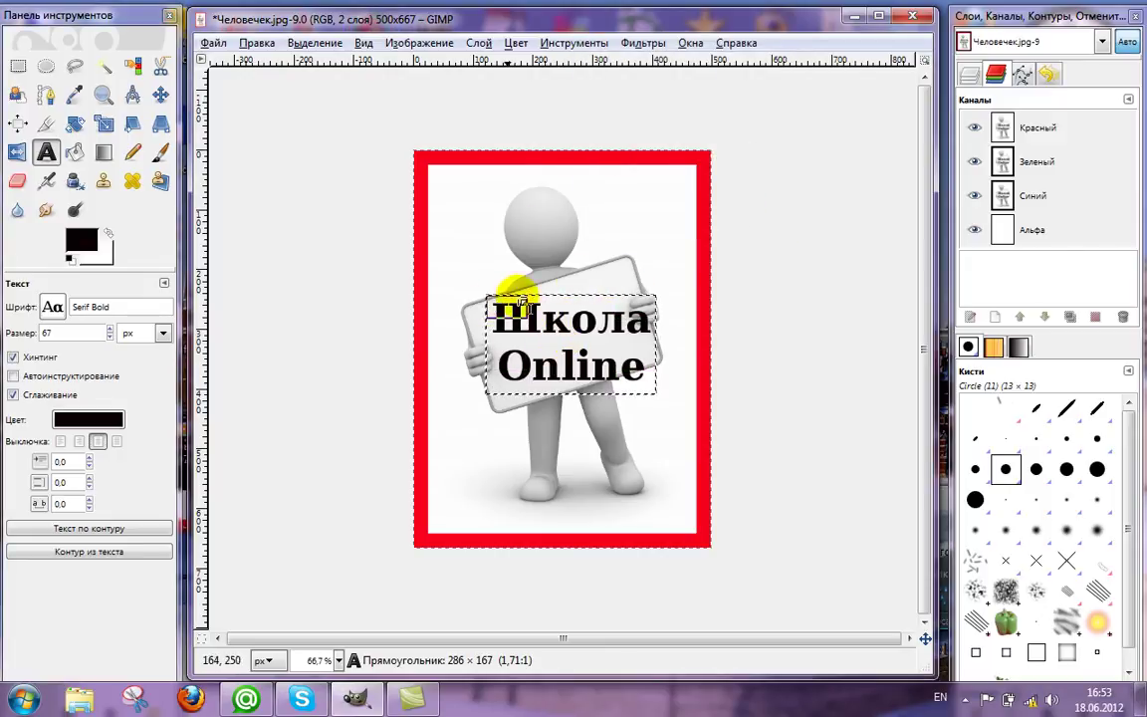
right_click(585, 351)
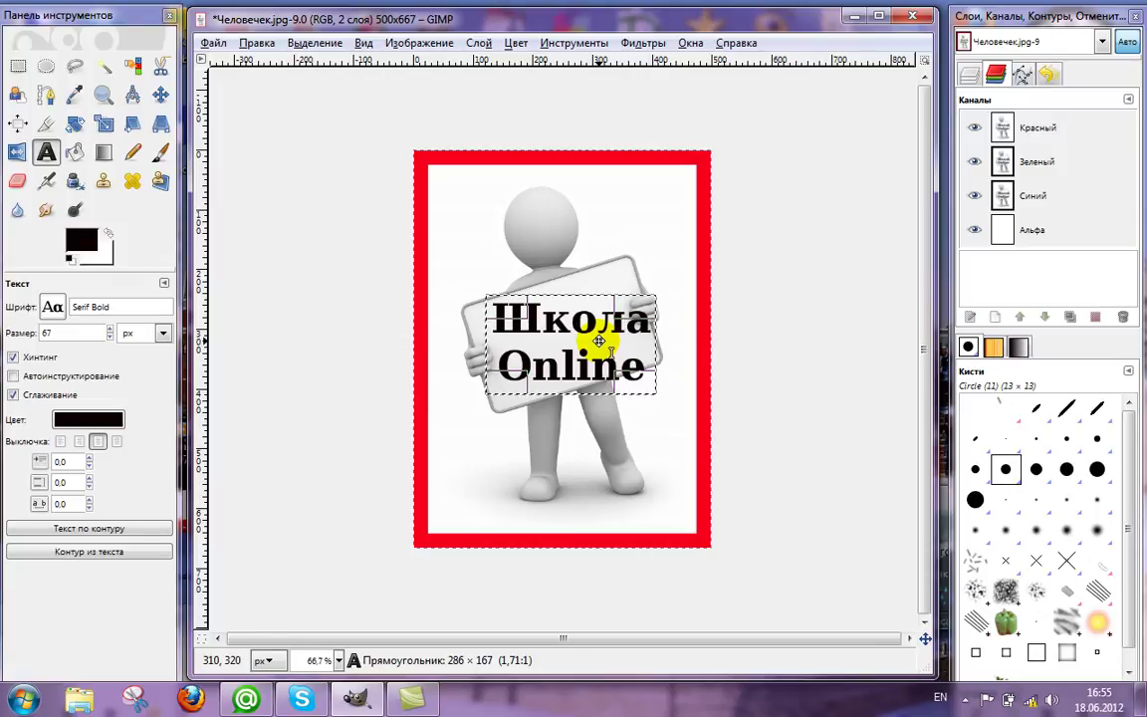
right_click(599, 341)
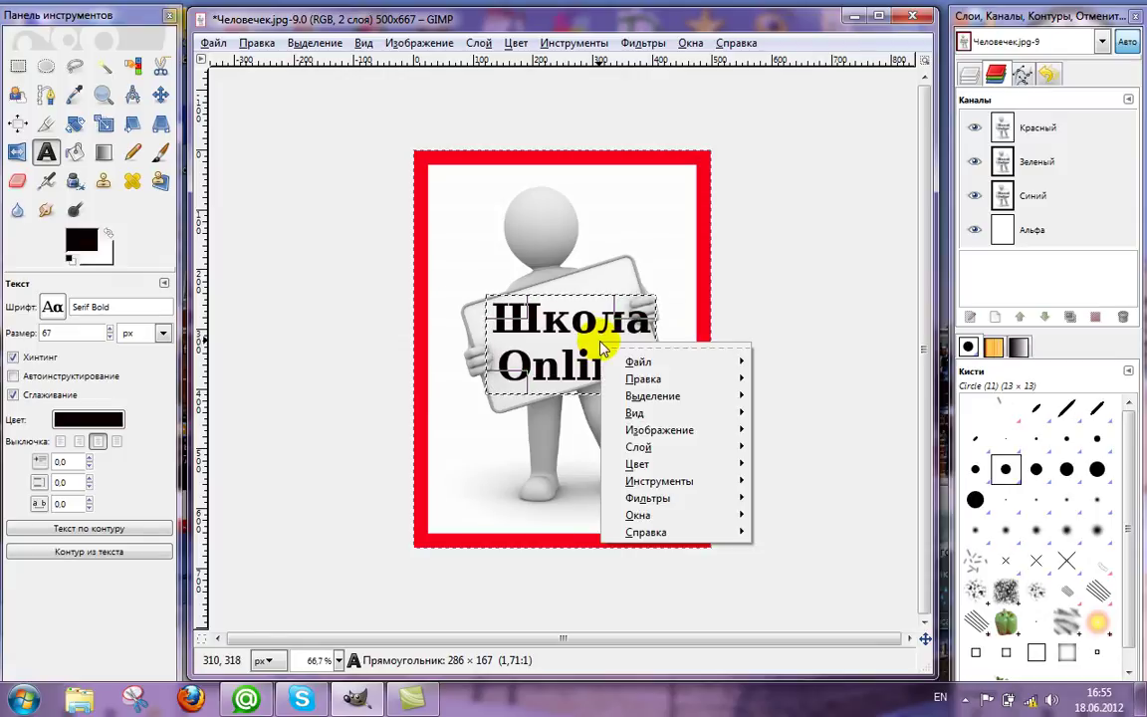
mouse_move(660, 481)
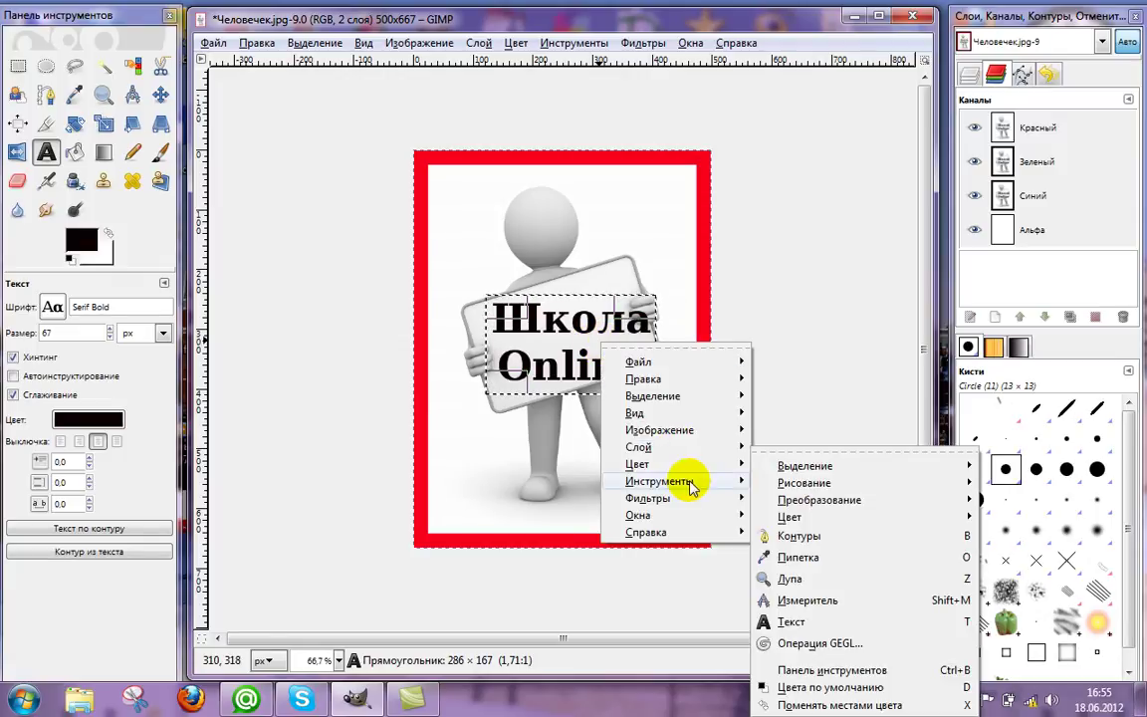
mouse_move(819, 500)
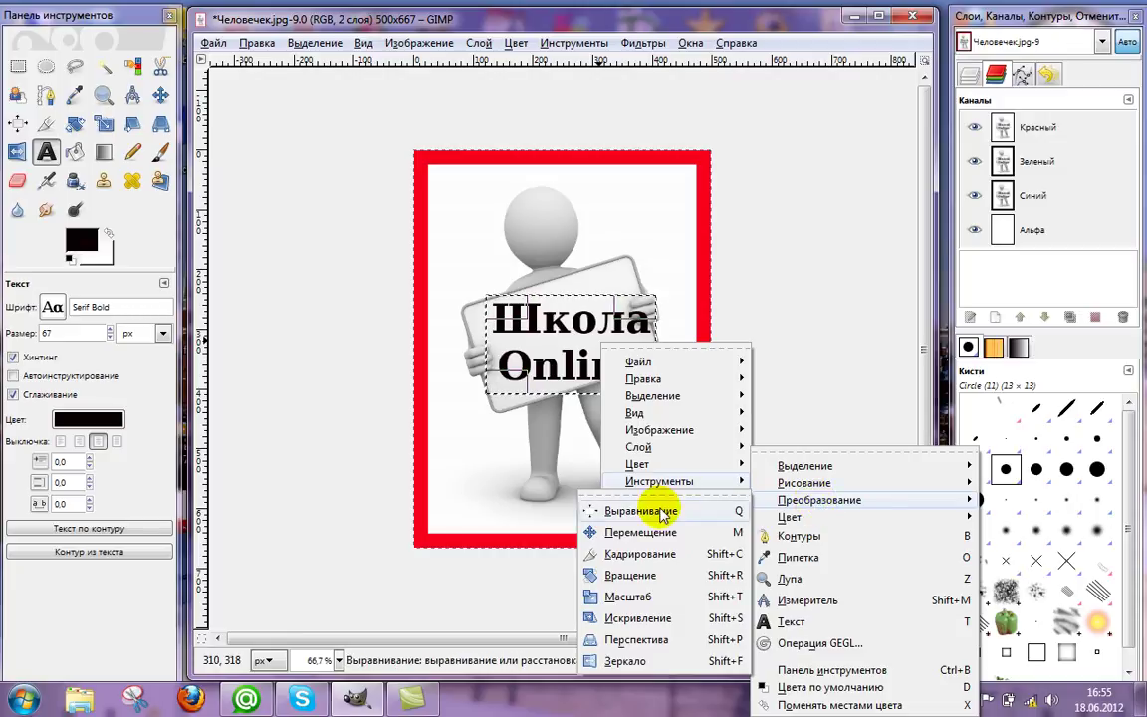
Rotate the text by -18.62° so it follows the sign's tilt
left_click(636, 579)
left_click(635, 576)
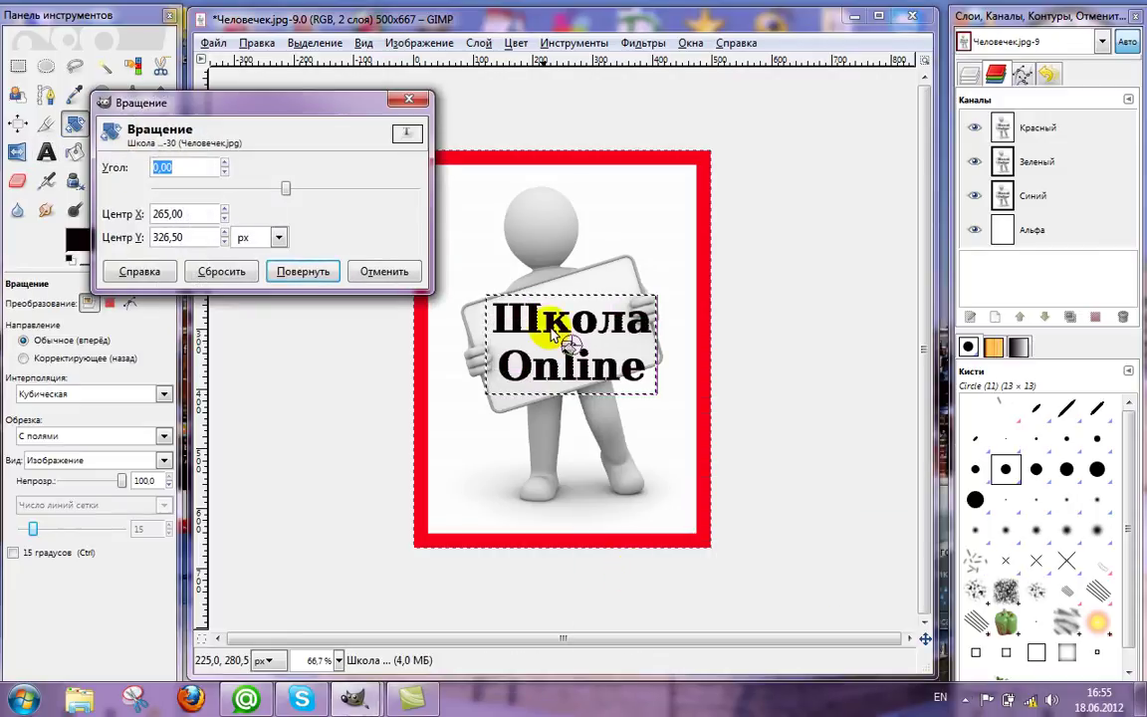
left_click_drag(286, 194, 274, 194)
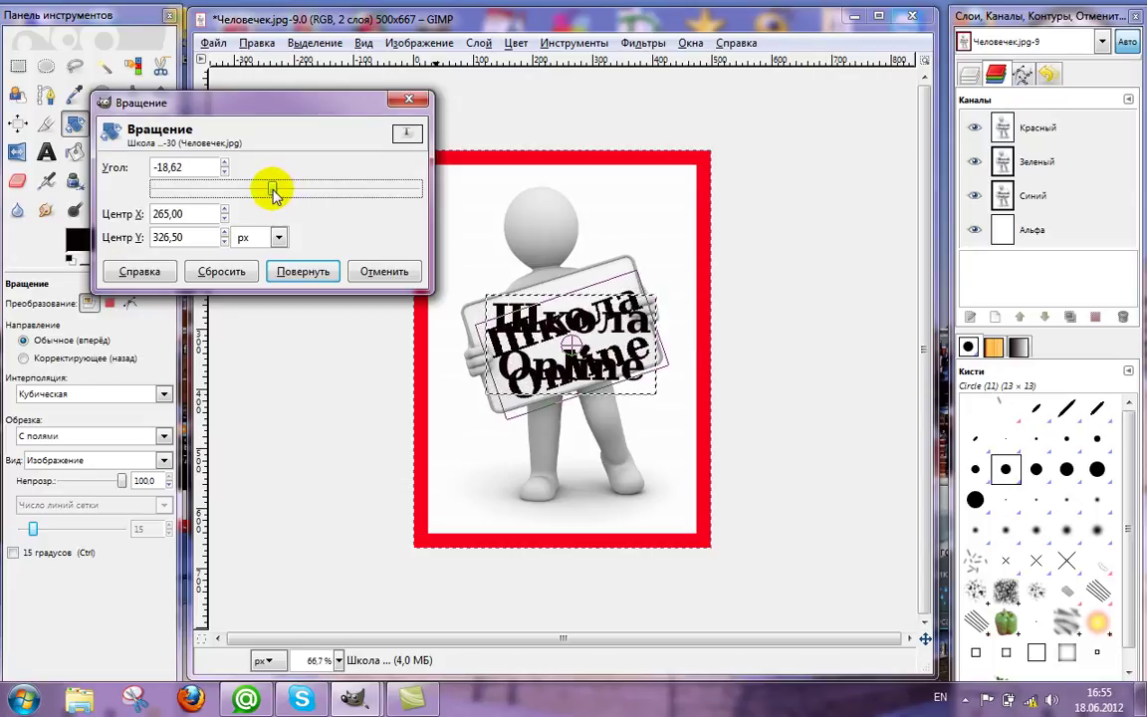
left_click(302, 271)
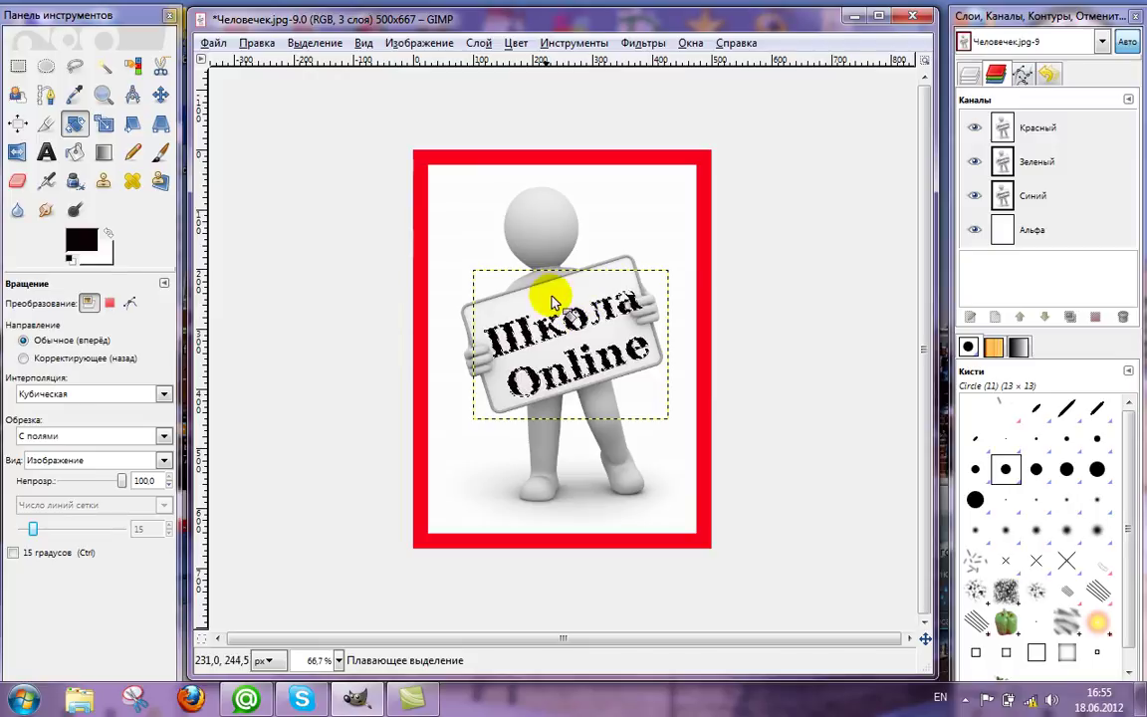
left_click(489, 483)
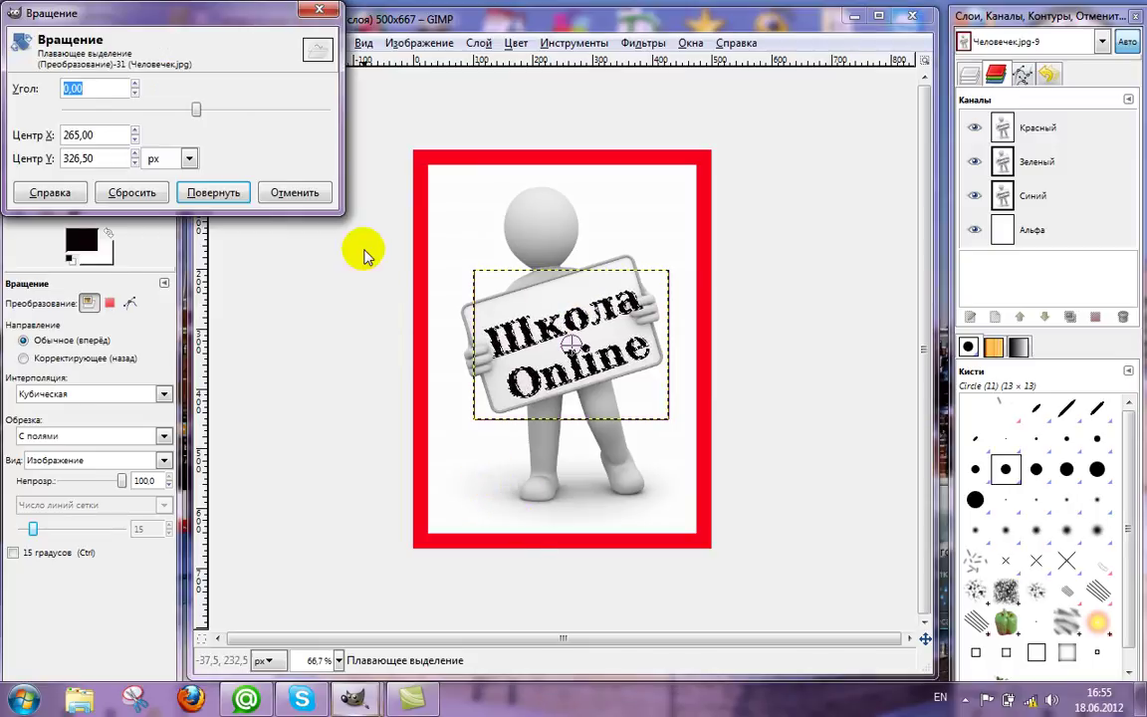
left_click(319, 10)
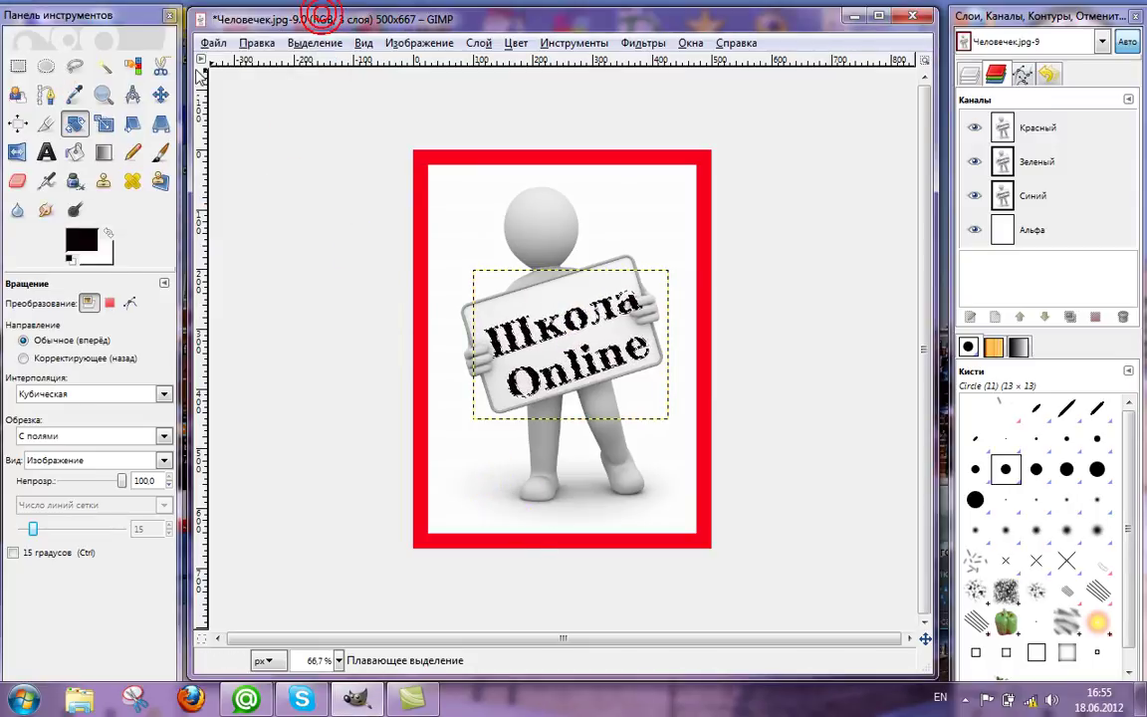
Switch to Ellipse Select and browse the Select menu without choosing anything
left_click(46, 66)
left_click(311, 43)
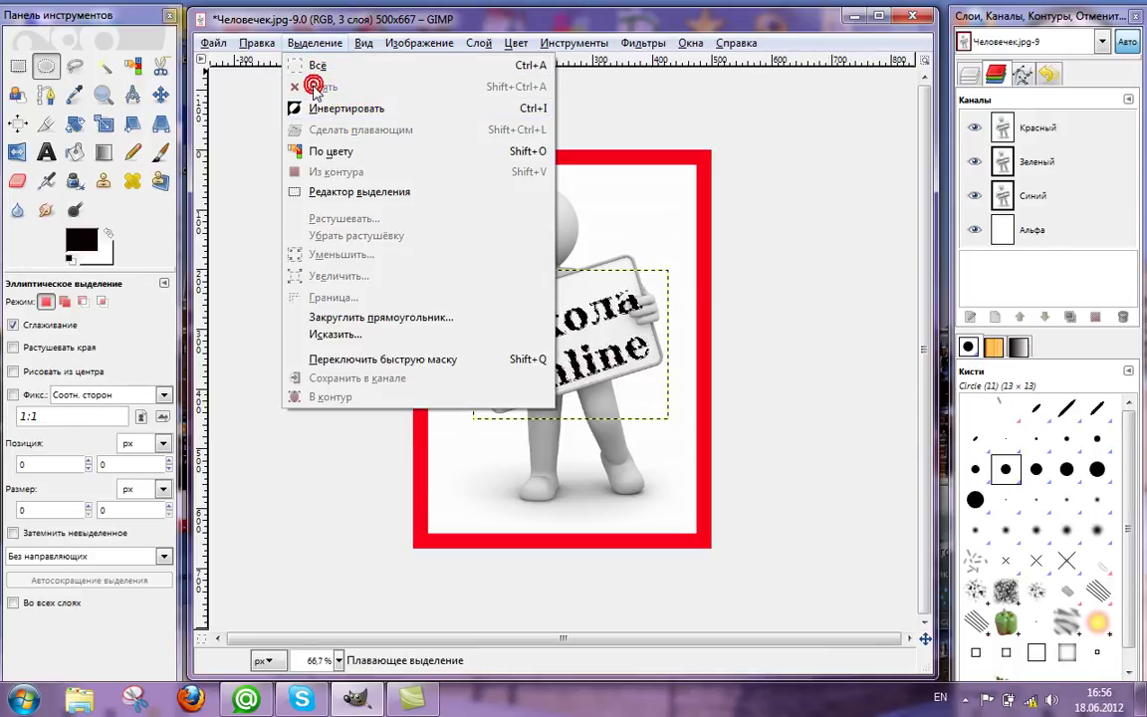
left_click(225, 85)
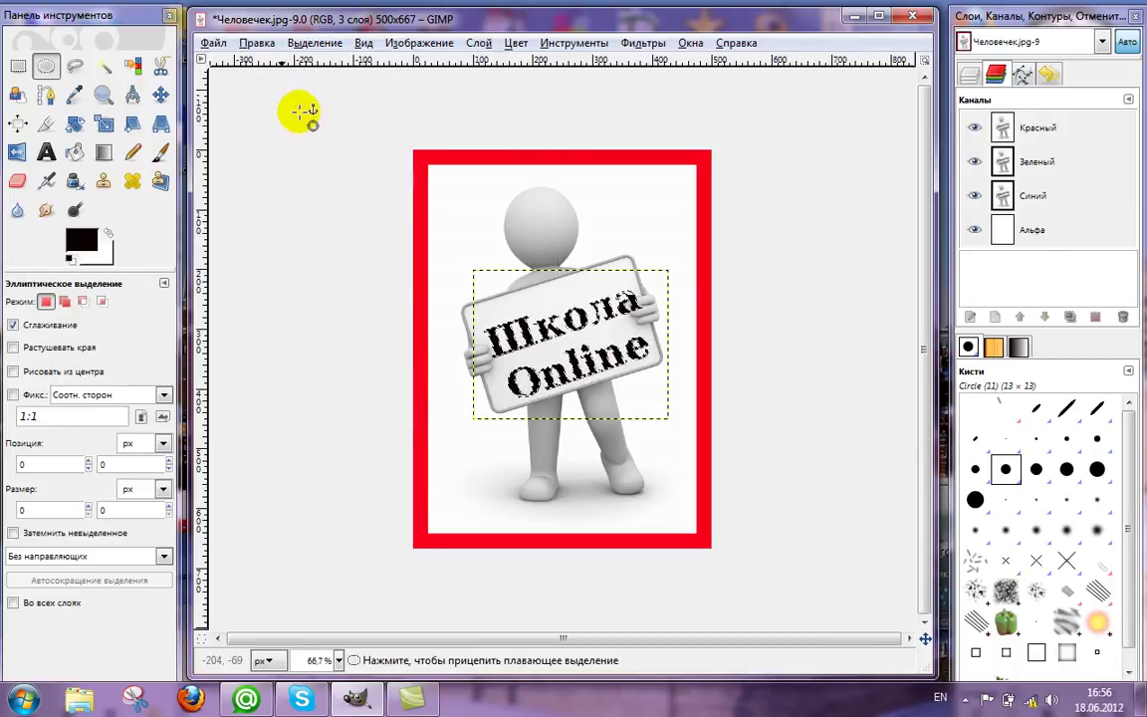
Save As Человечек with JPEG image chosen as the file type
left_click(215, 45)
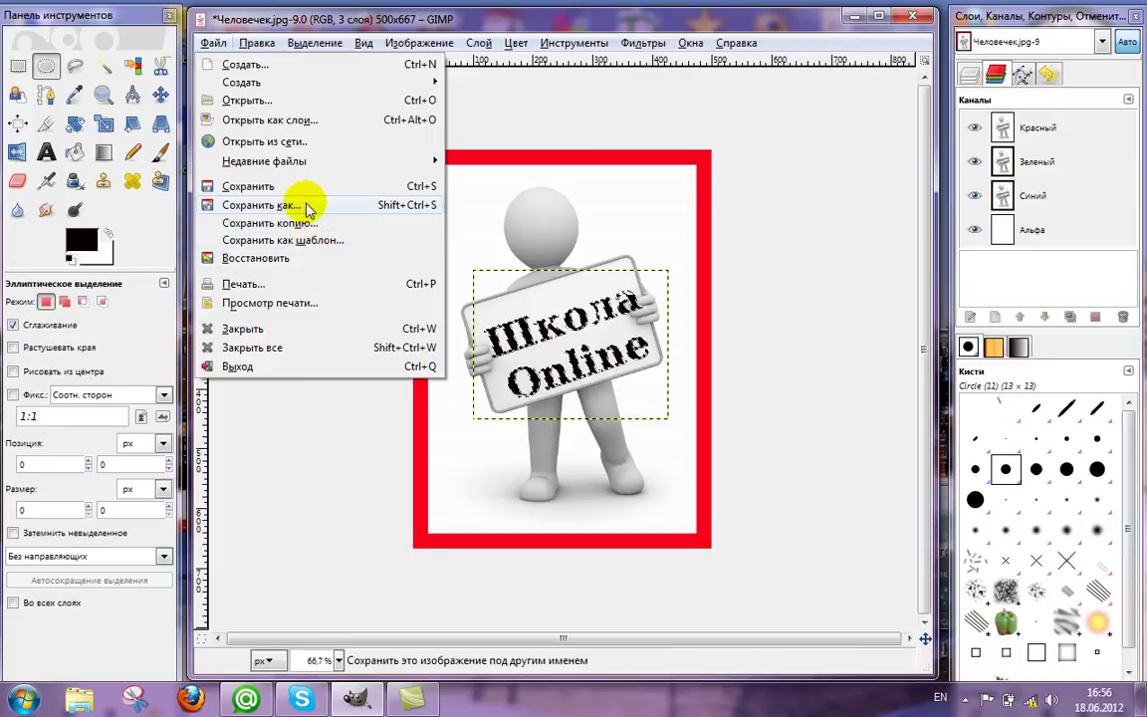
left_click(261, 205)
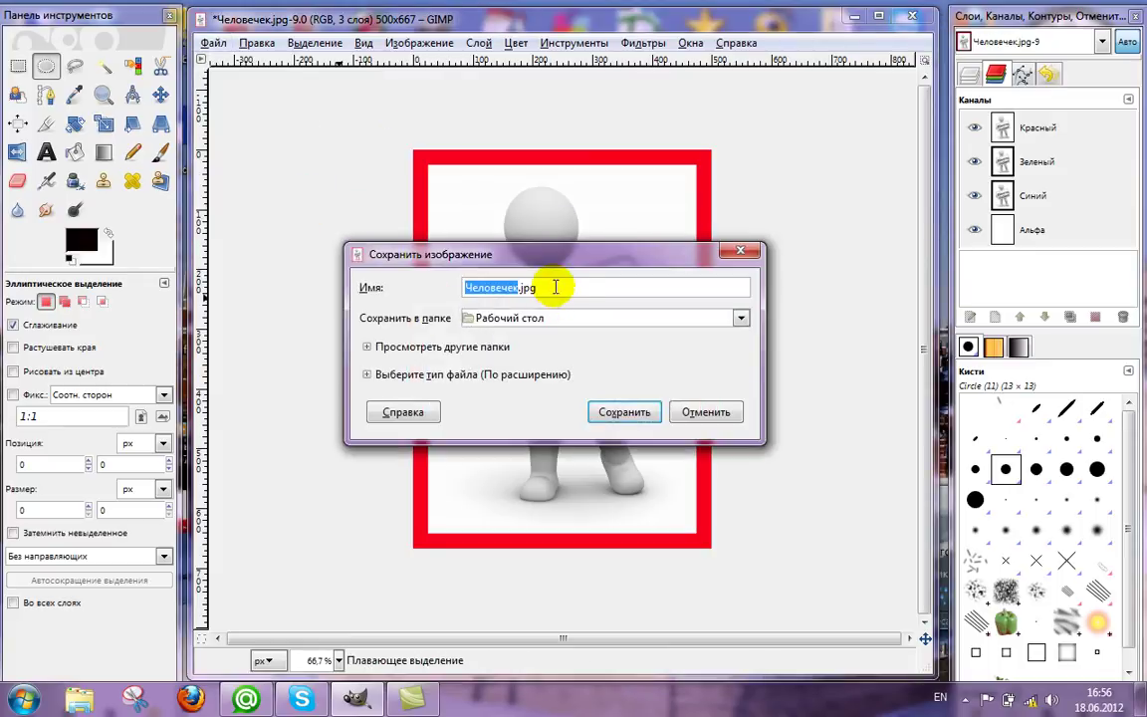
key("BackSpace")
key("BackSpace")
key("BackSpace")
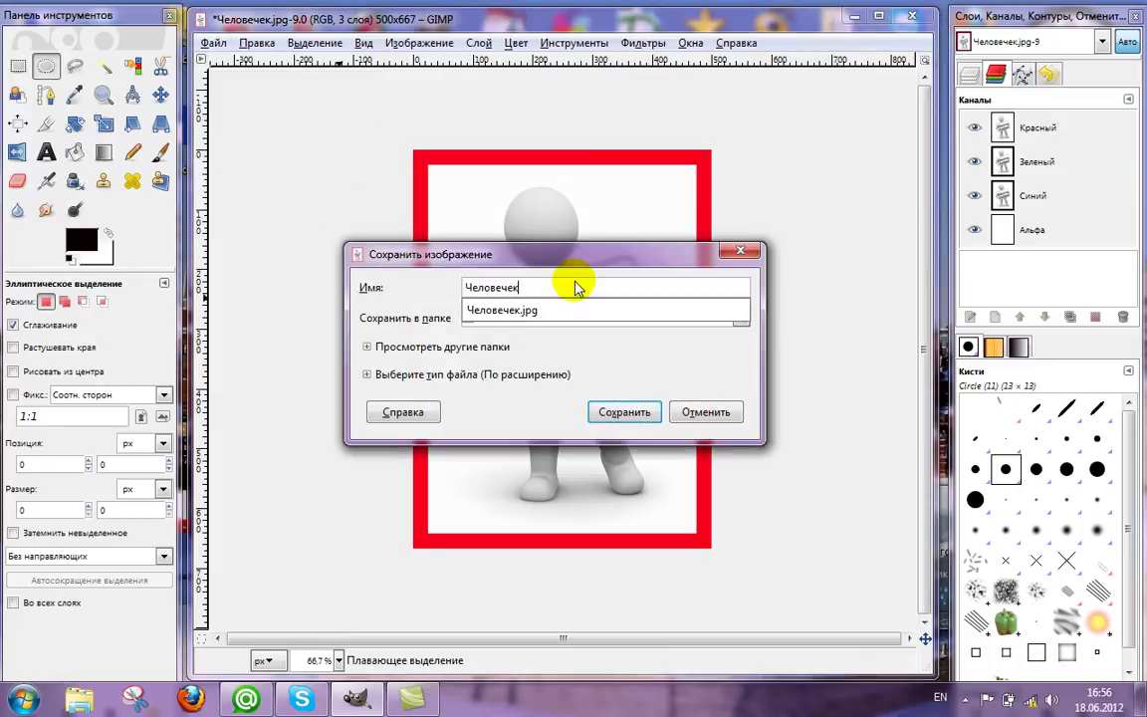
left_click(397, 351)
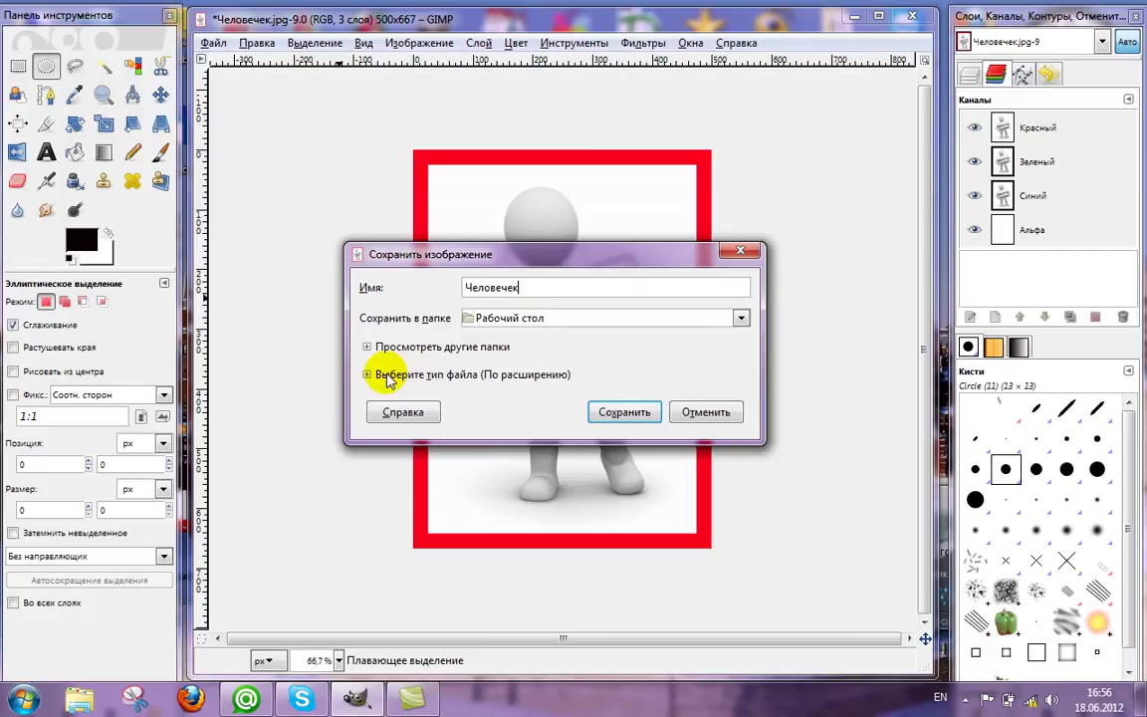
left_click(387, 376)
scroll(458, 523, "down", 3)
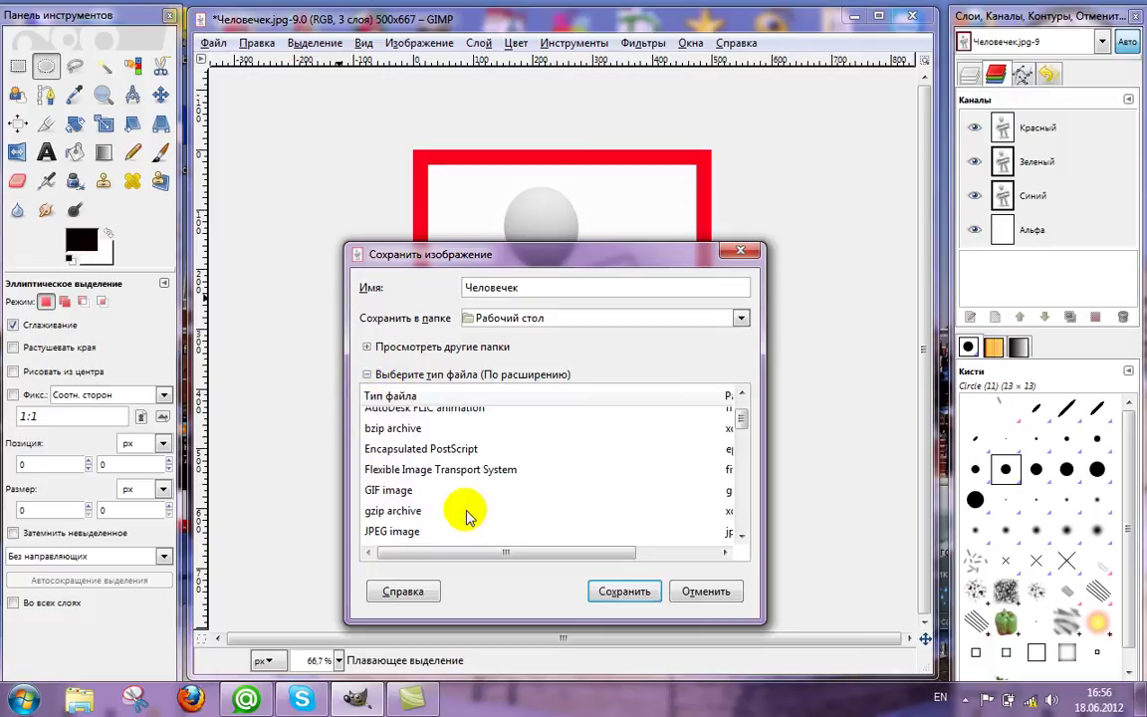
left_click(407, 536)
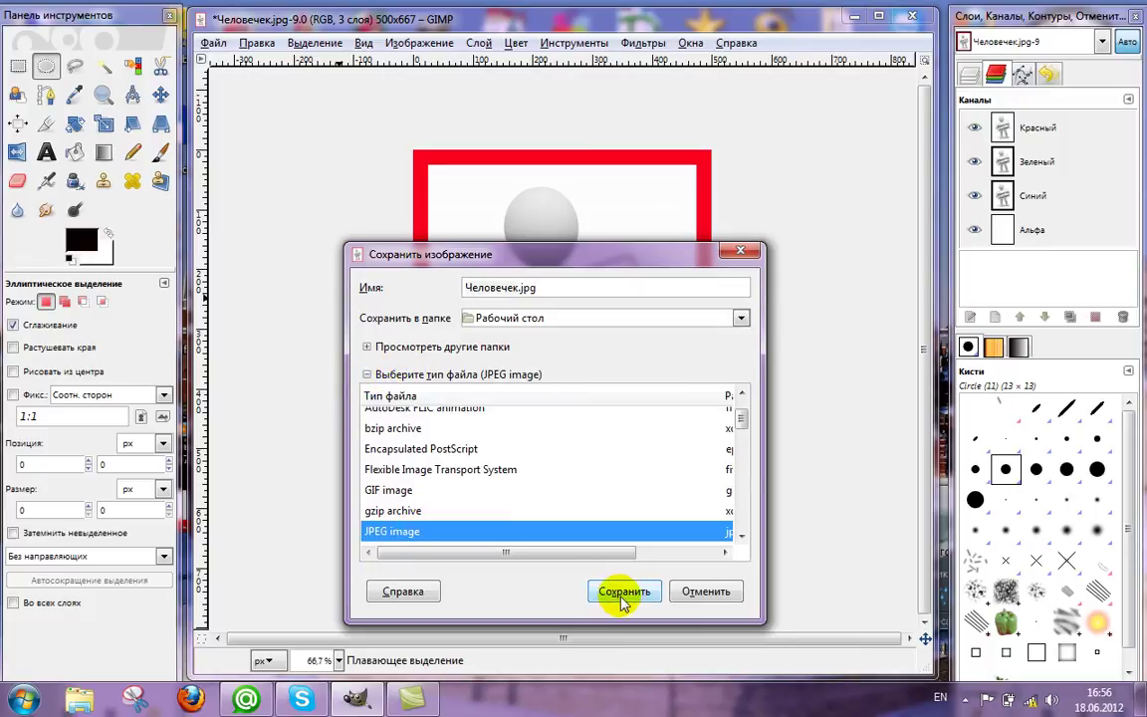
Replace the existing Человечек.jpg and export it at JPEG quality 100
left_click(624, 595)
left_click(566, 509)
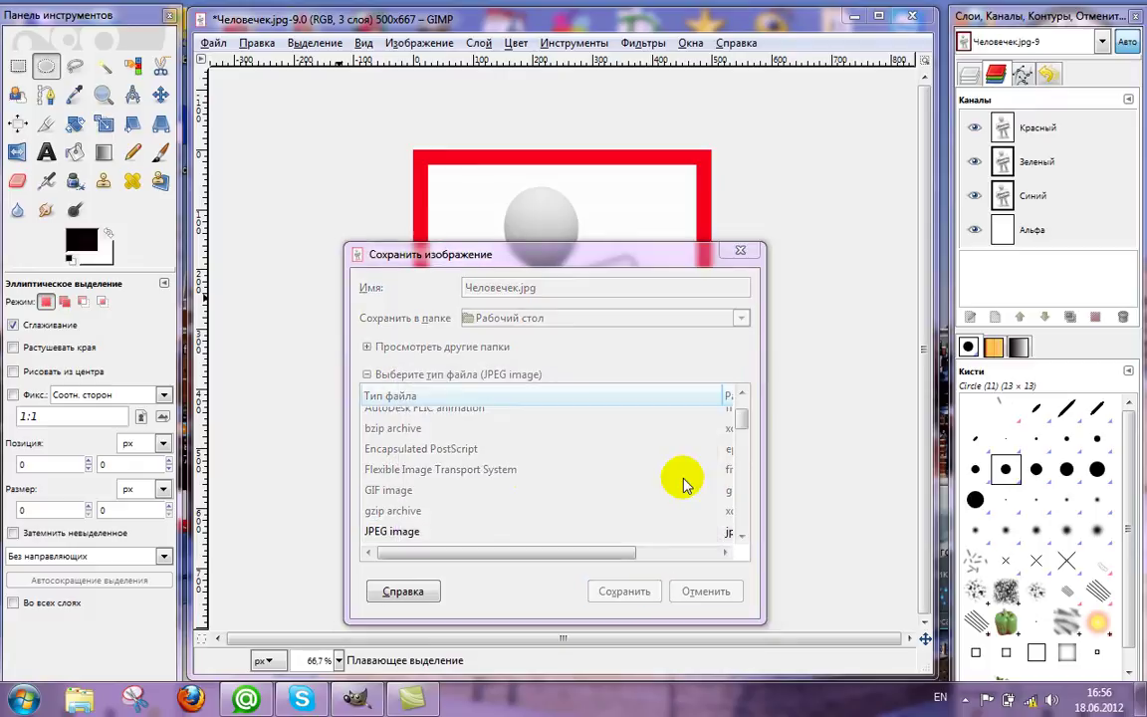
left_click(402, 364)
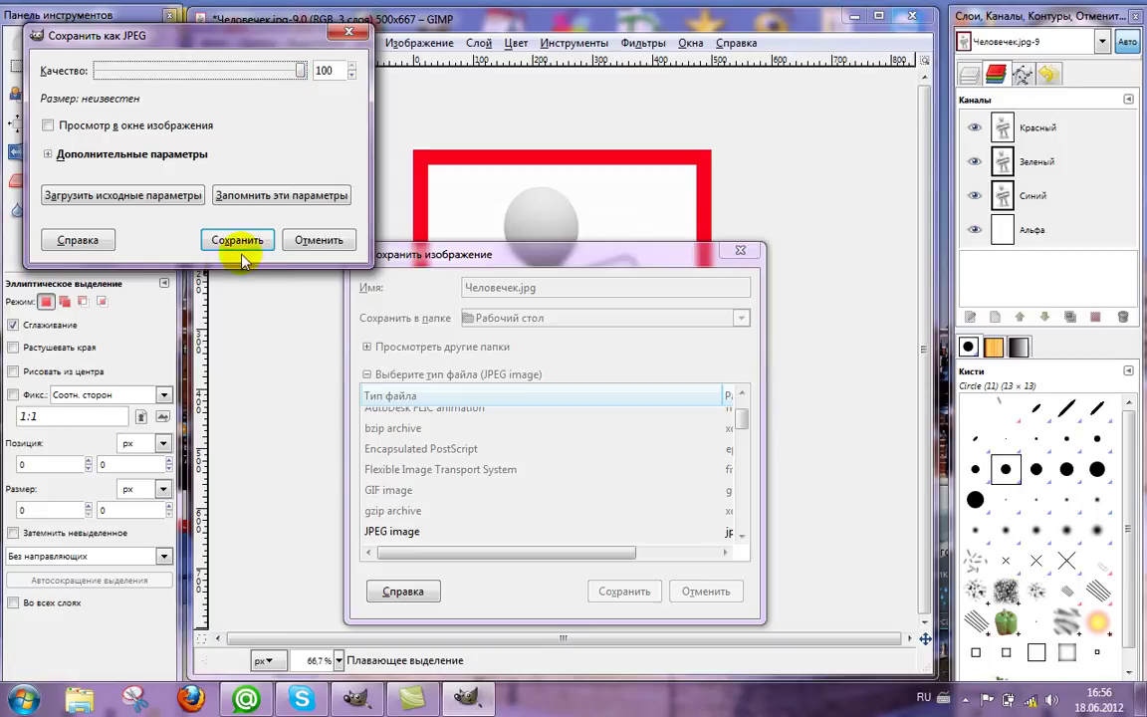
left_click(242, 242)
left_click_drag(342, 24, 427, 22)
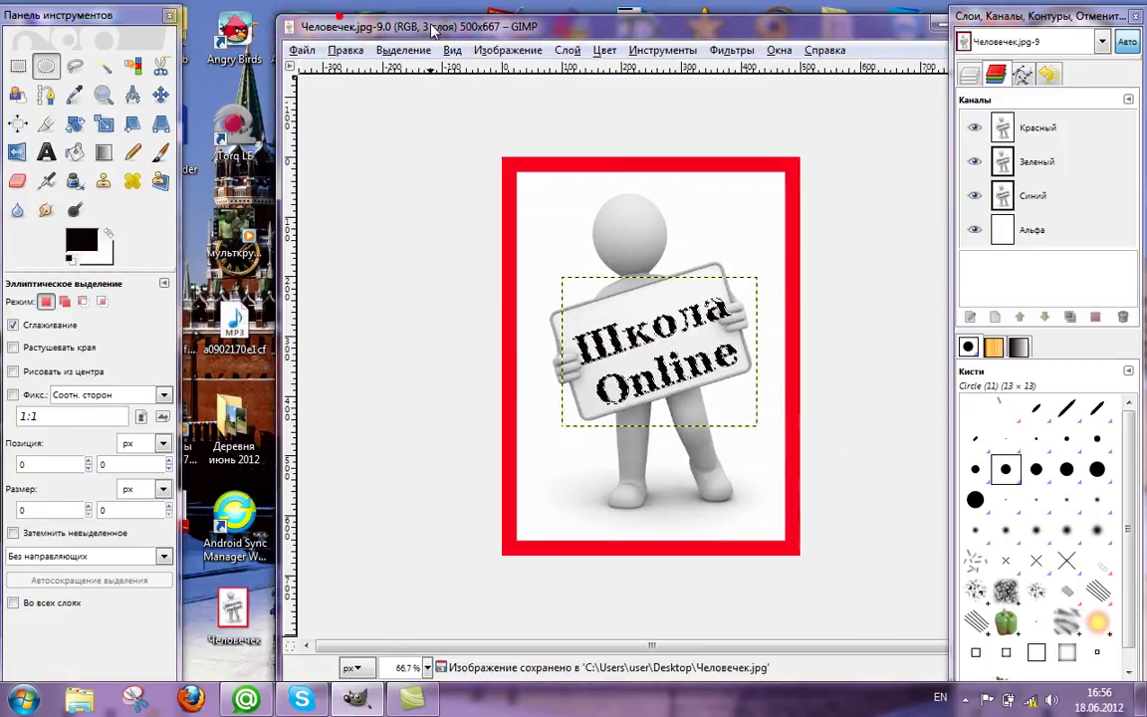
double_click(248, 613)
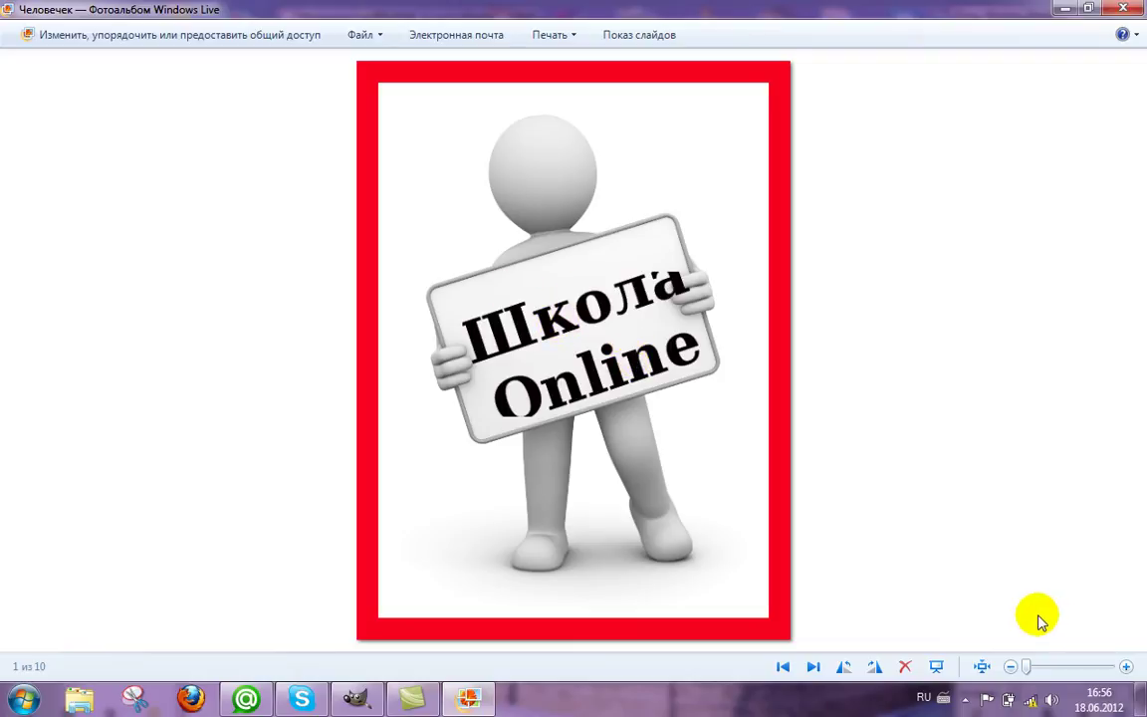
left_click(1123, 10)
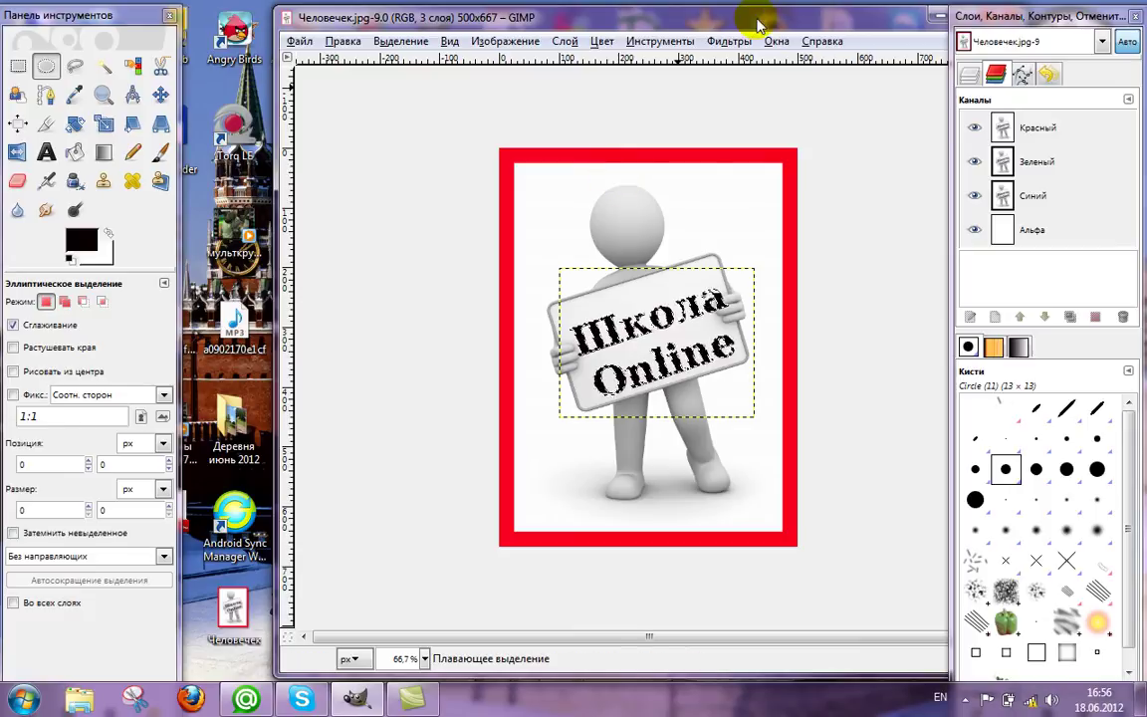
left_click_drag(757, 25, 721, 22)
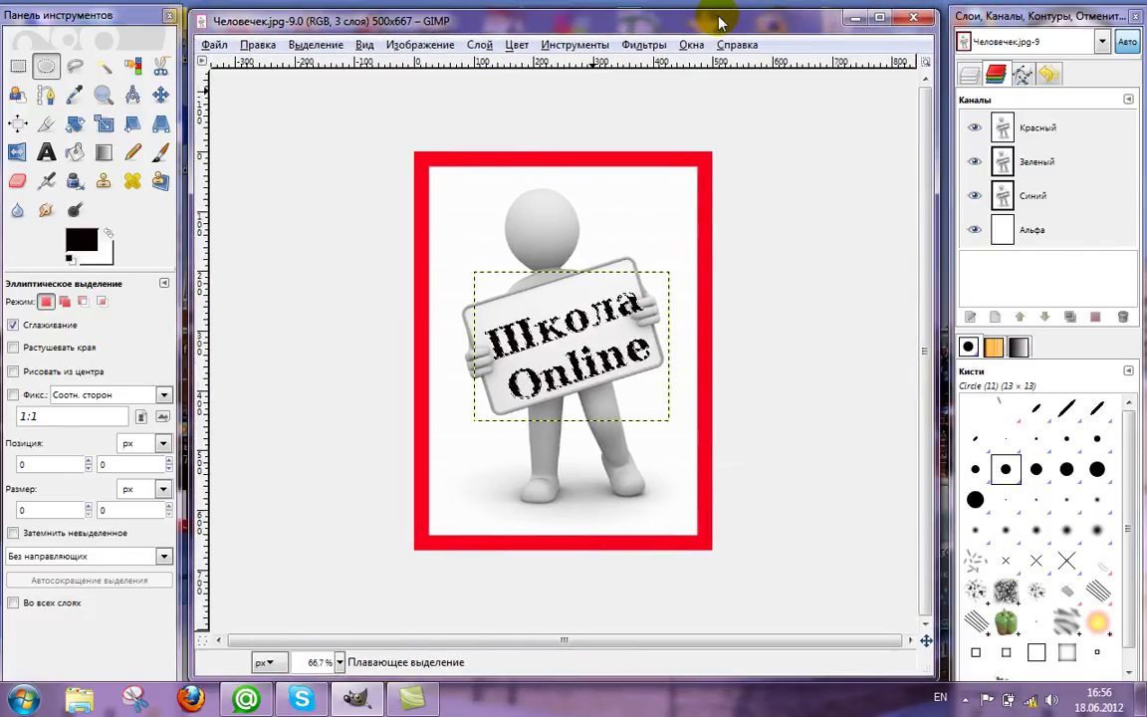